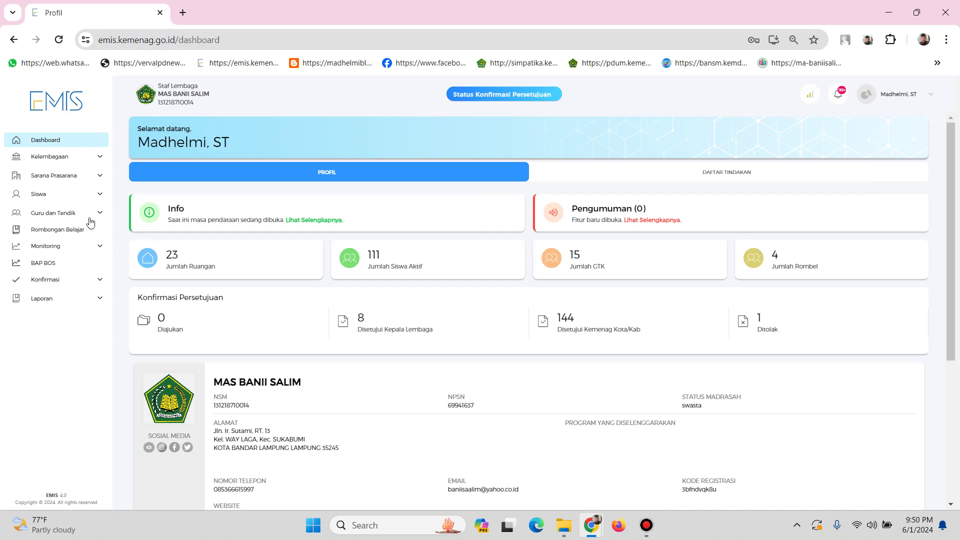
# Open the Kelembagaan monitoring page and examine the completeness status of every institution data item and the colour legend
pyautogui.click(42, 282)
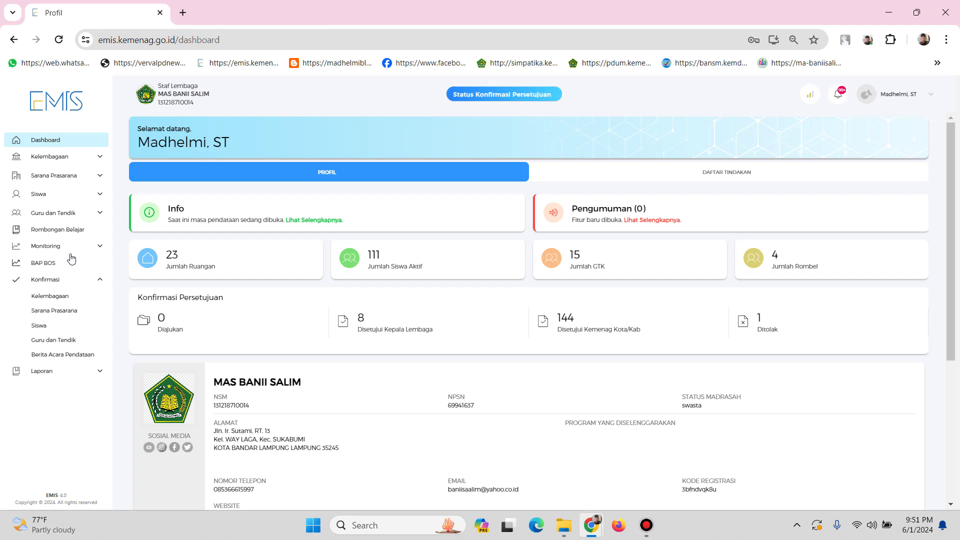
pyautogui.click(41, 248)
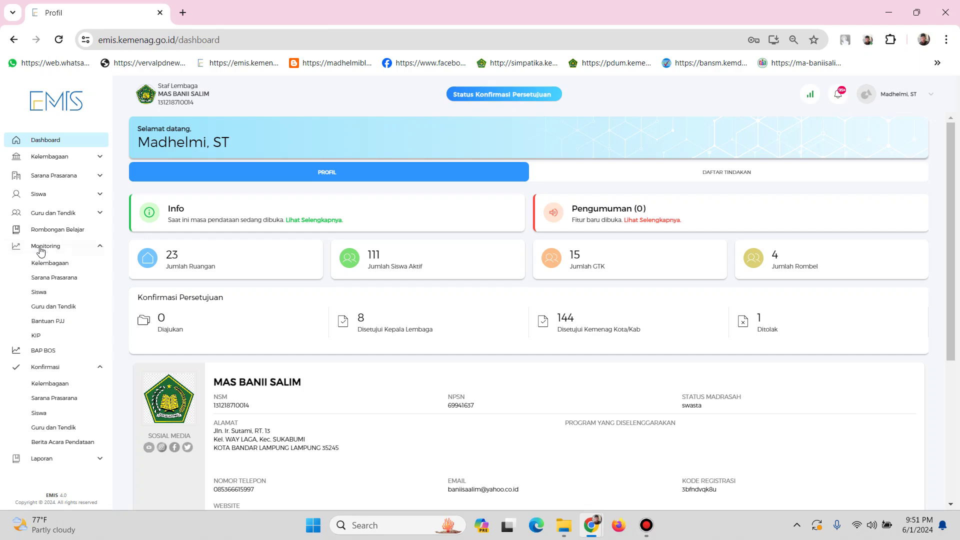
pyautogui.click(50, 265)
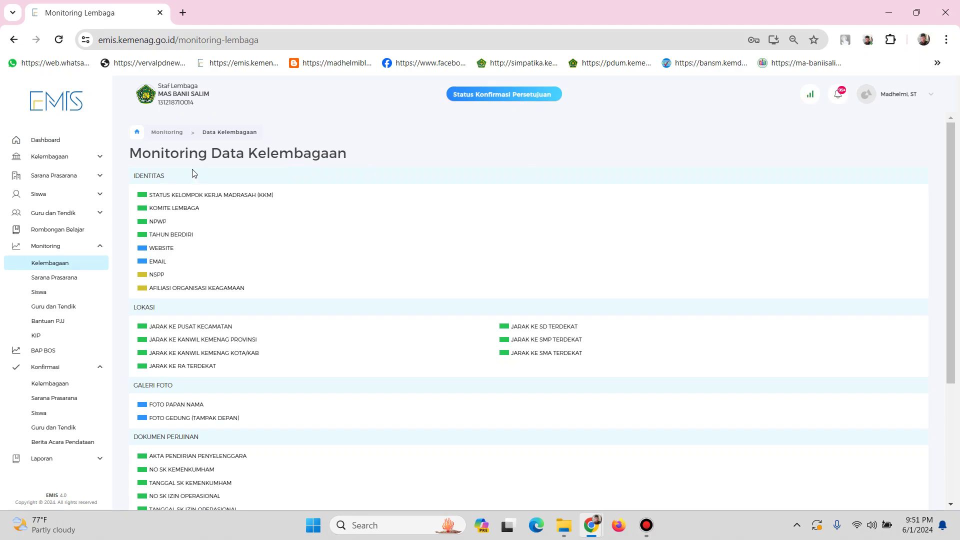
pyautogui.scroll(-1, 177, 185)
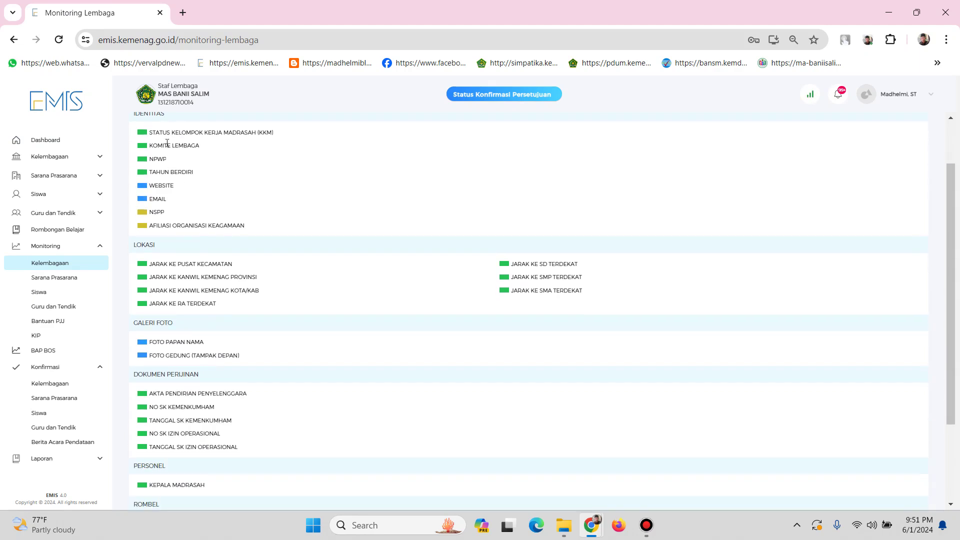
pyautogui.scroll(-2, 168, 149)
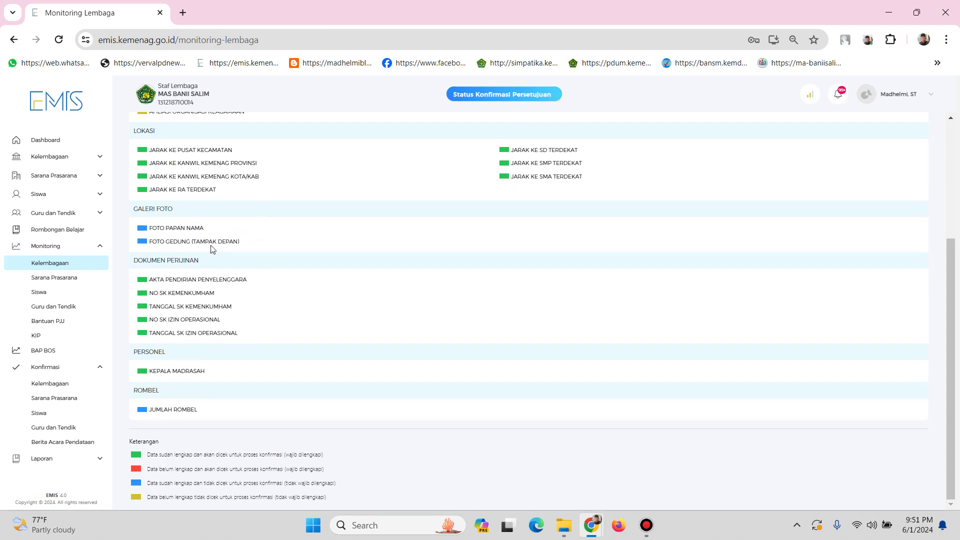
pyautogui.scroll(4, 191, 257)
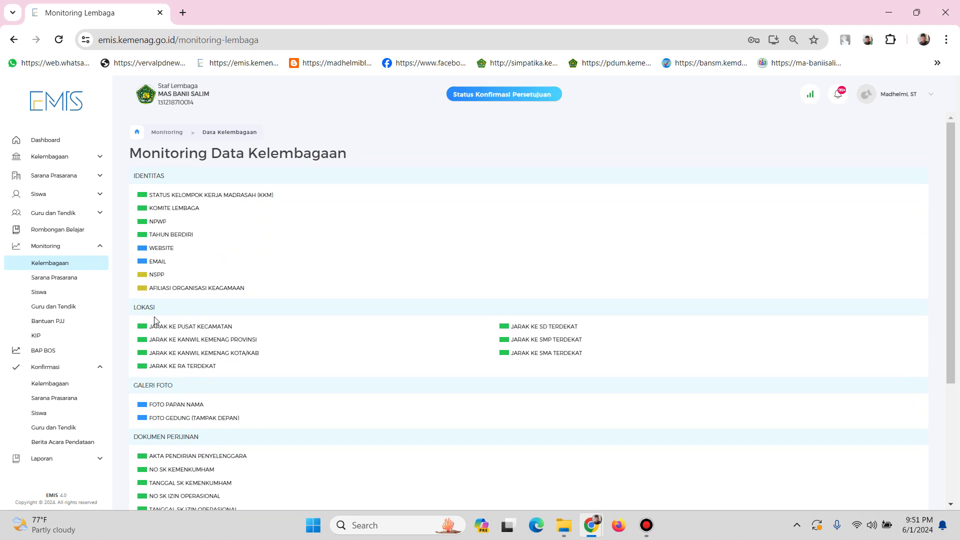
pyautogui.scroll(-3, 138, 278)
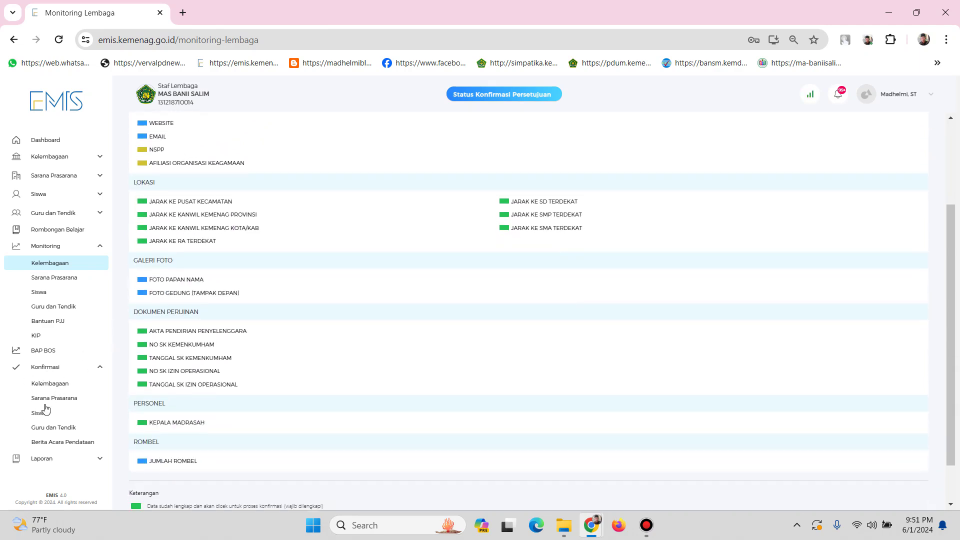
# Open the Kelembagaan confirmation page and load its address, emis.kemenag.go.id/konfirmasi/lembaga, in a second browser tab as well
pyautogui.click(47, 385)
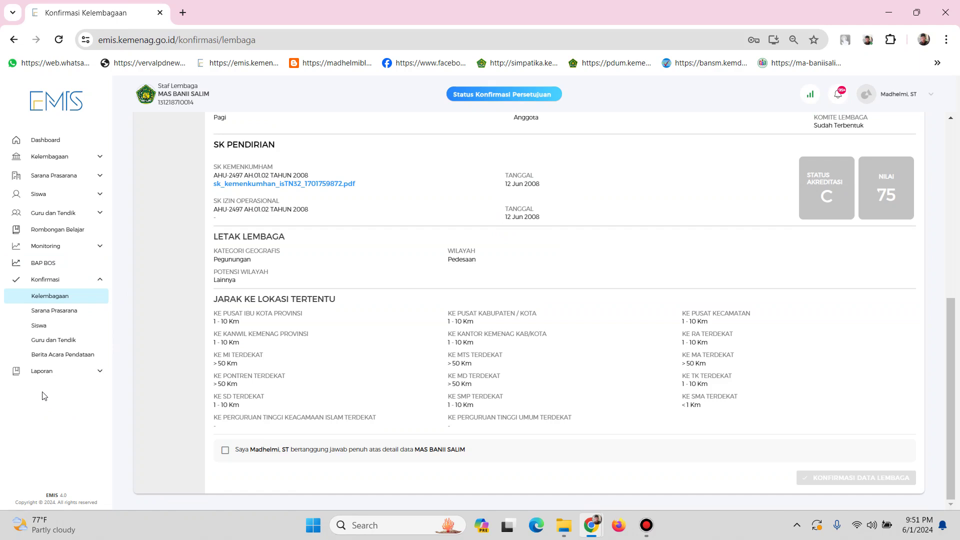
pyautogui.click(237, 40)
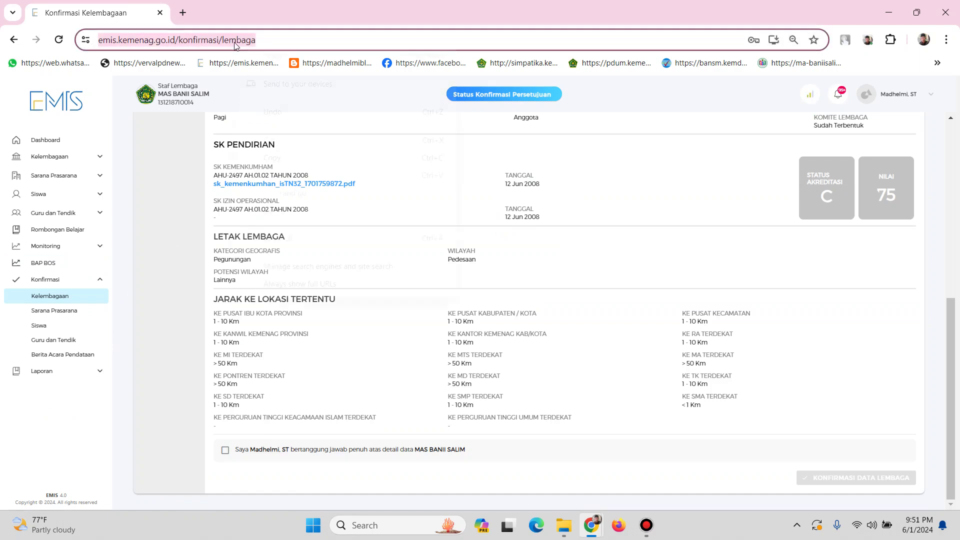
pyautogui.rightClick(236, 41)
pyautogui.click(271, 158)
pyautogui.click(182, 13)
pyautogui.rightClick(172, 38)
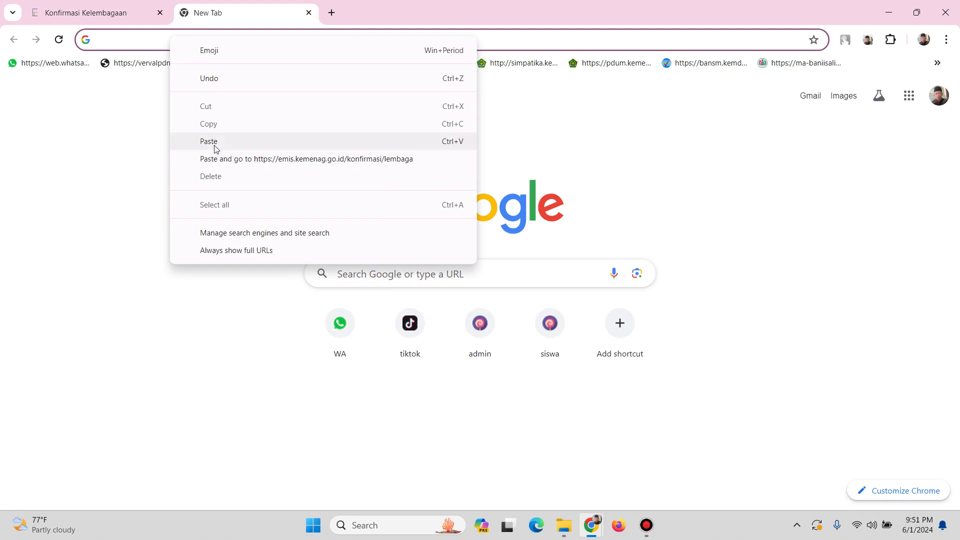
pyautogui.click(213, 142)
pyautogui.click(174, 68)
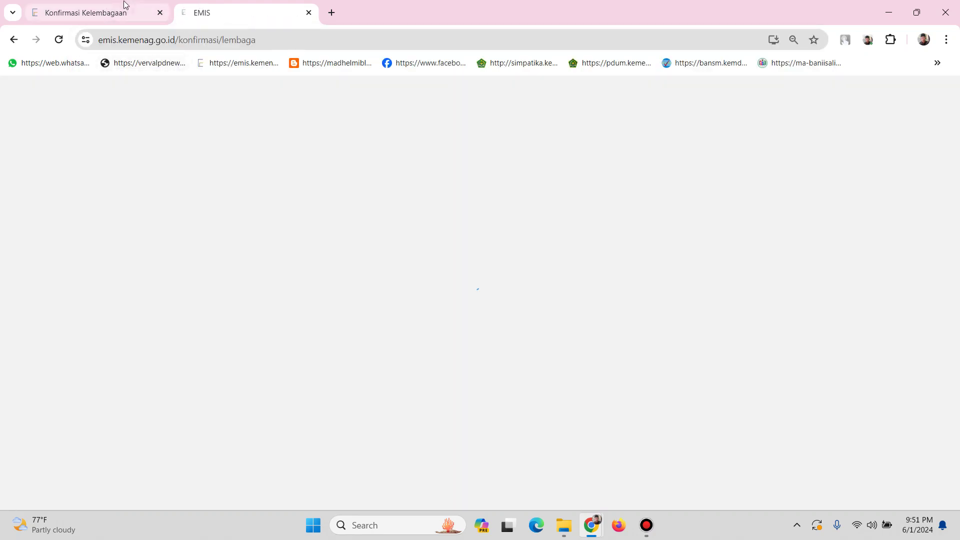
# Return the original browser tab to the Kelembagaan monitoring page, keeping the confirmation page open in the second tab
pyautogui.click(117, 20)
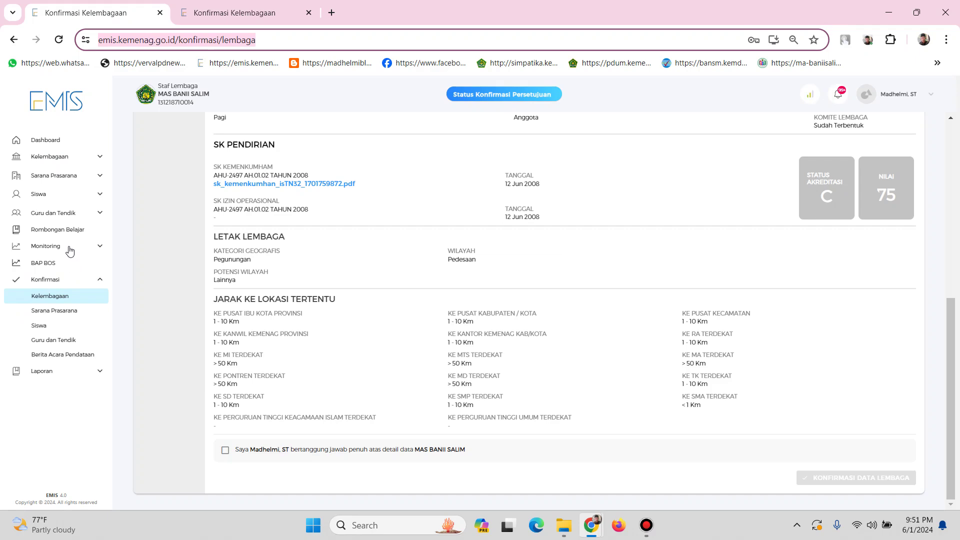
pyautogui.click(226, 20)
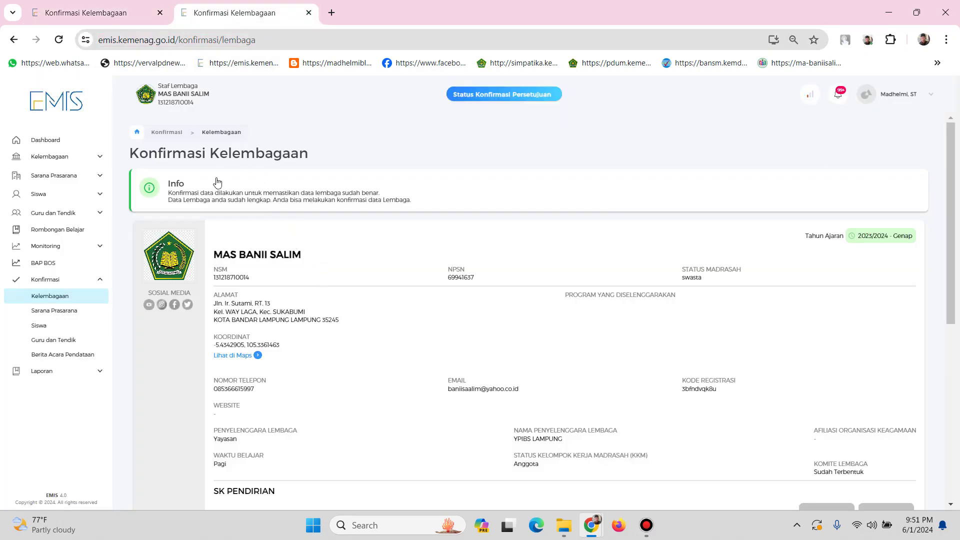
pyautogui.click(73, 14)
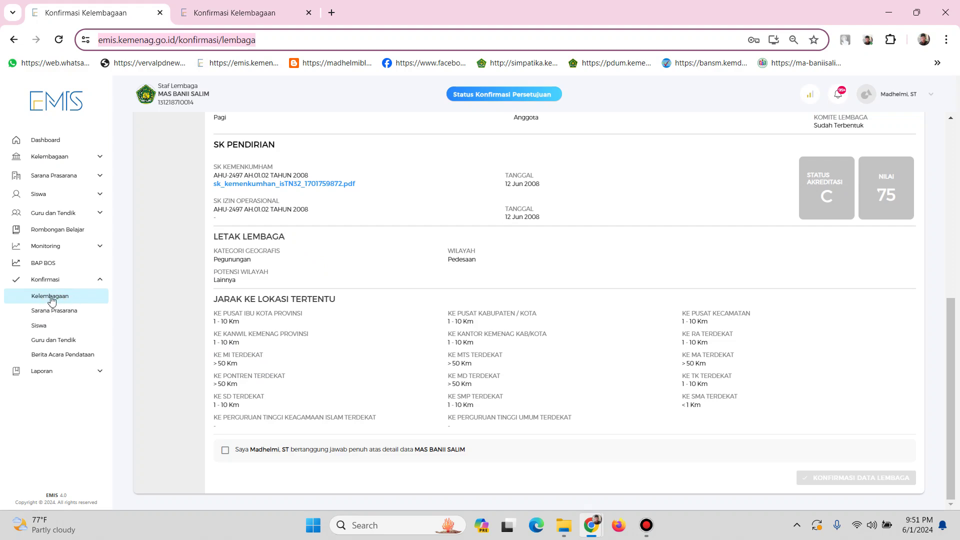
pyautogui.click(45, 248)
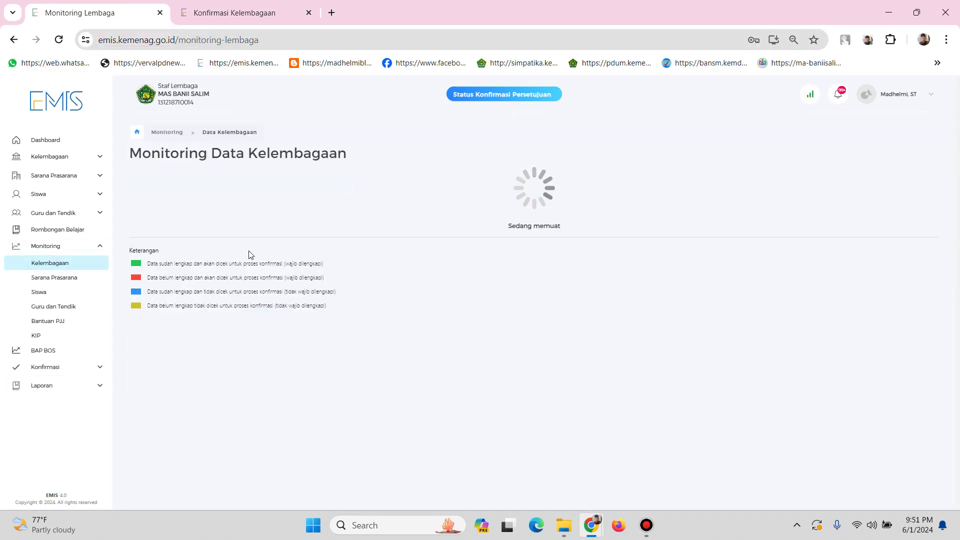
# Tick the statement of full responsibility for the institution's data at the end of the Kelembagaan confirmation page
pyautogui.click(233, 10)
pyautogui.scroll(-5, 370, 345)
pyautogui.scroll(-2, 338, 343)
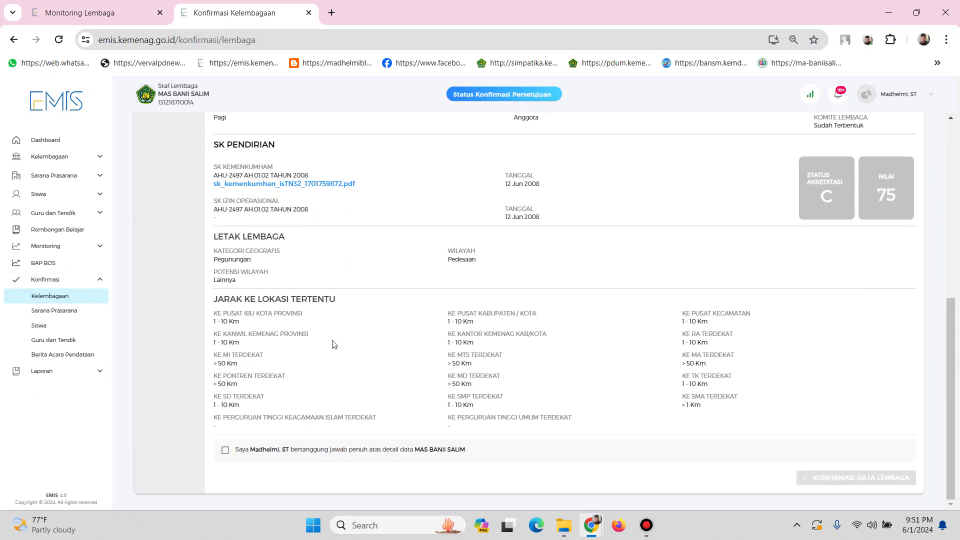
pyautogui.click(225, 450)
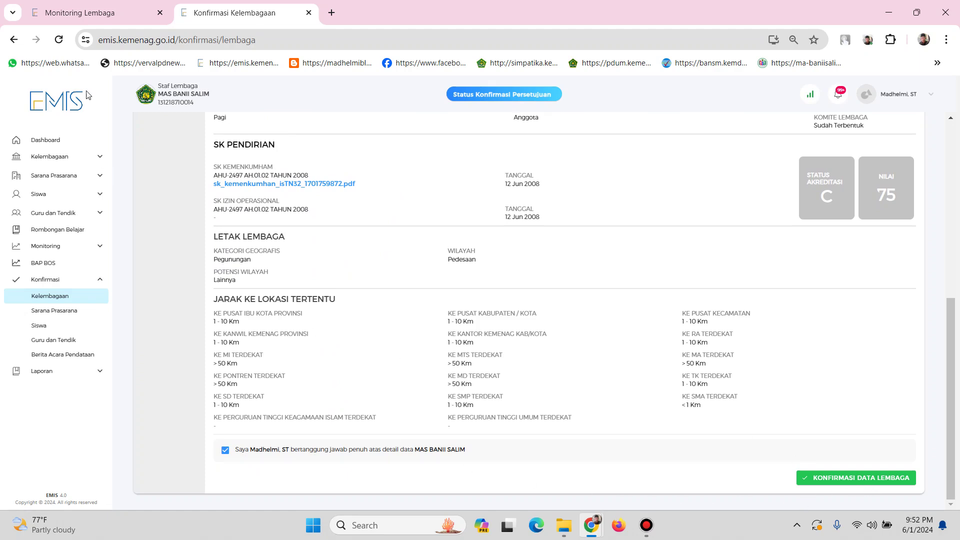
# Check the Sarana Prasarana monitoring data in the first tab, and tick the responsibility statement on the Sarana Prasarana confirmation page in the second
pyautogui.click(70, 15)
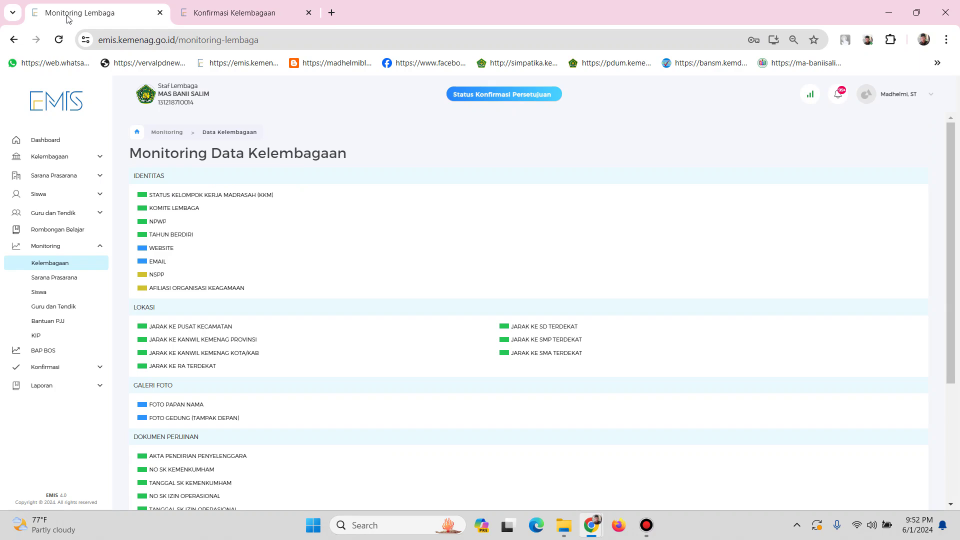
pyautogui.click(48, 281)
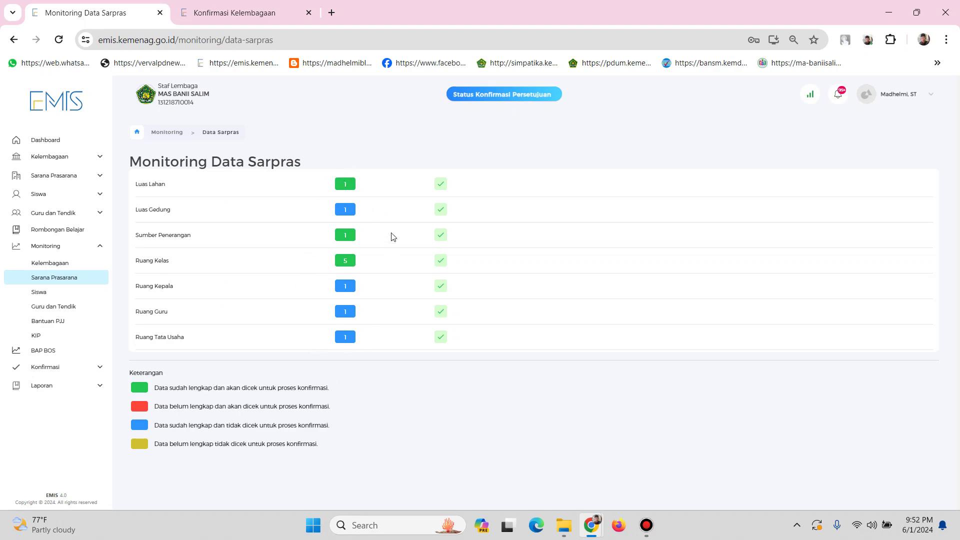
pyautogui.click(243, 12)
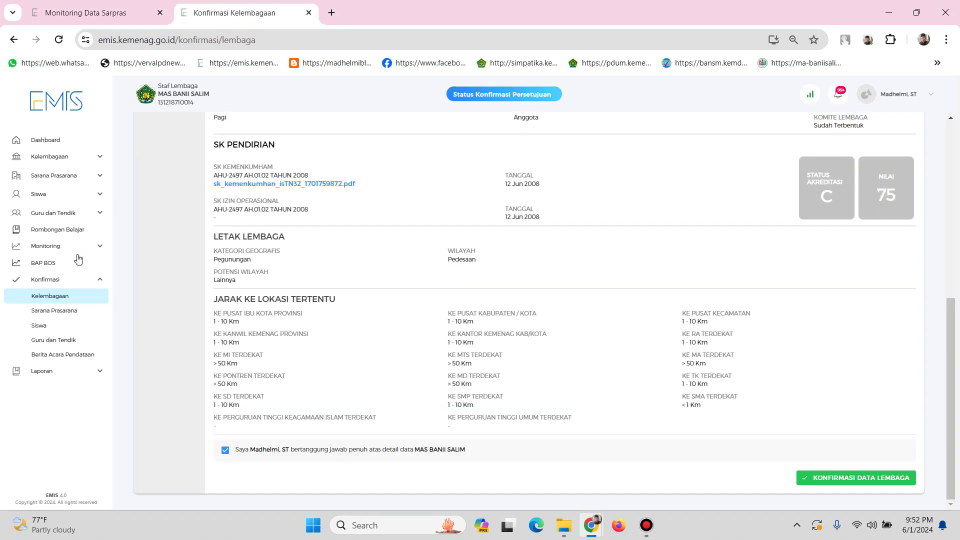
pyautogui.click(85, 315)
pyautogui.scroll(-1, 270, 251)
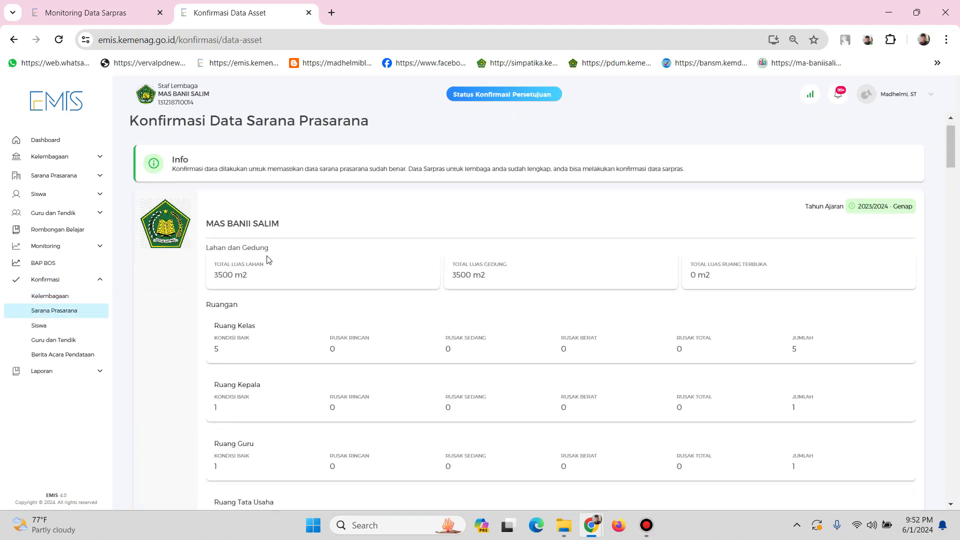
pyautogui.scroll(-15, 269, 260)
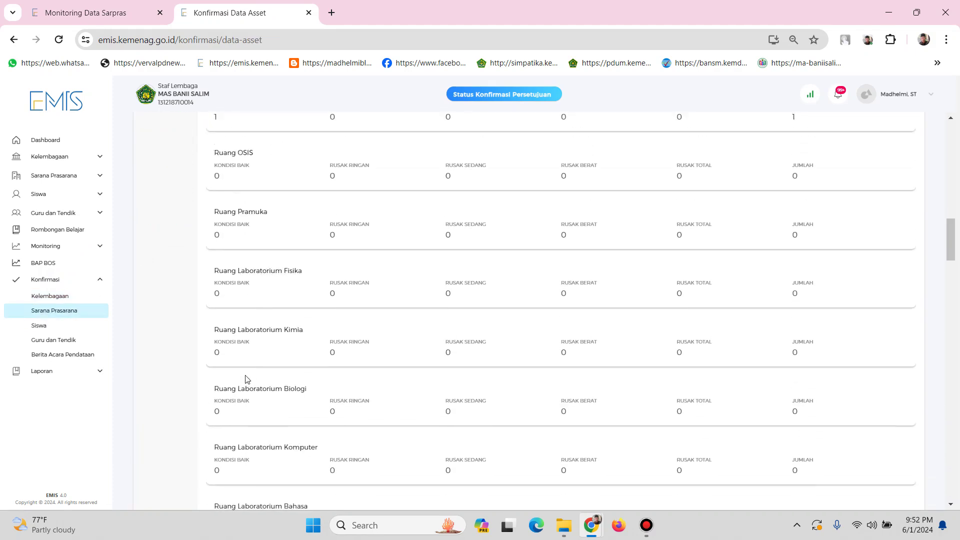
pyautogui.scroll(-20, 245, 379)
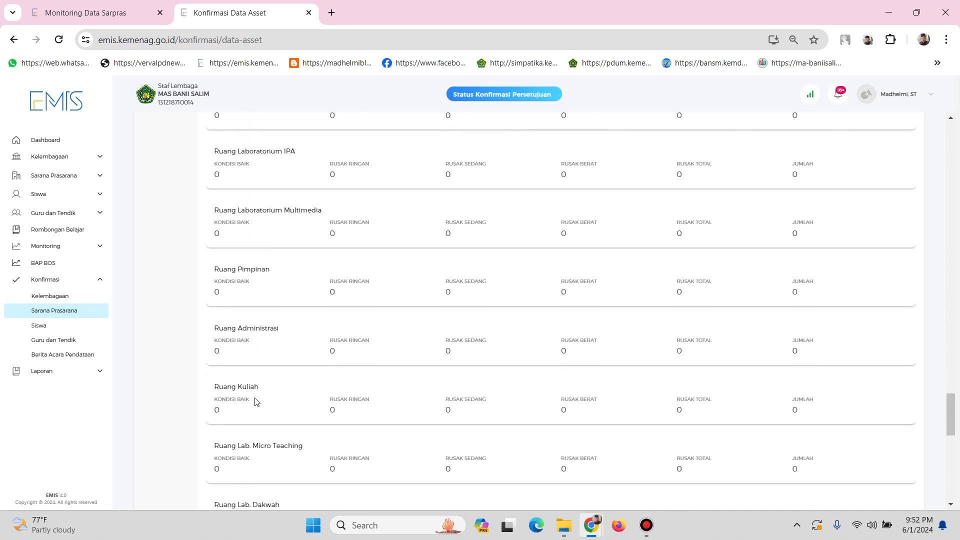
pyautogui.scroll(-12, 260, 411)
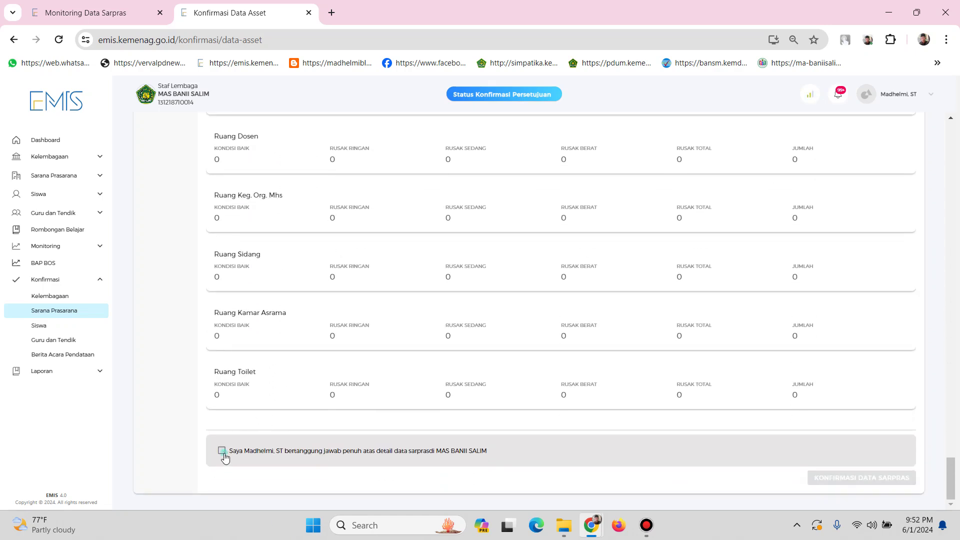
pyautogui.click(222, 452)
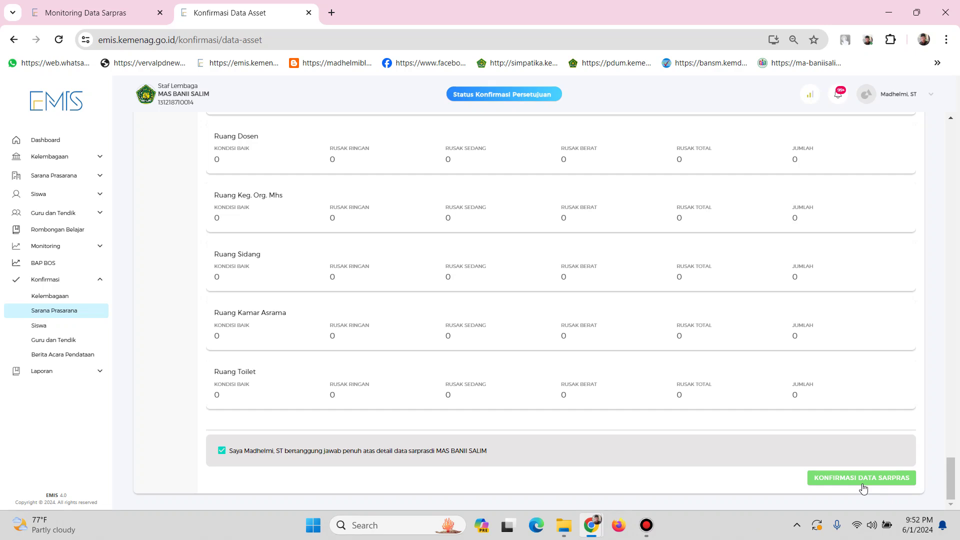
# Check the Siswa monitoring table in the first tab, and tick the responsibility statement on the Siswa confirmation page in the second
pyautogui.click(101, 19)
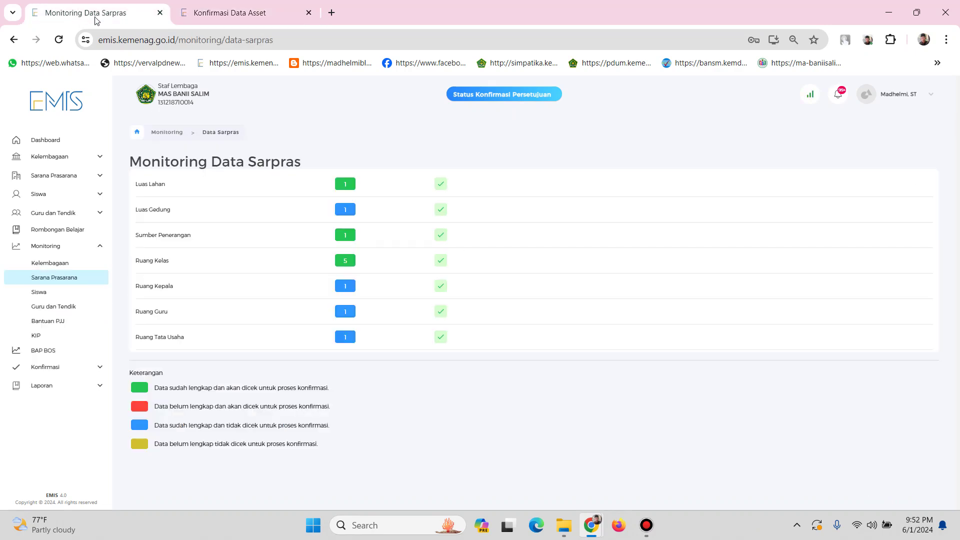
pyautogui.click(46, 298)
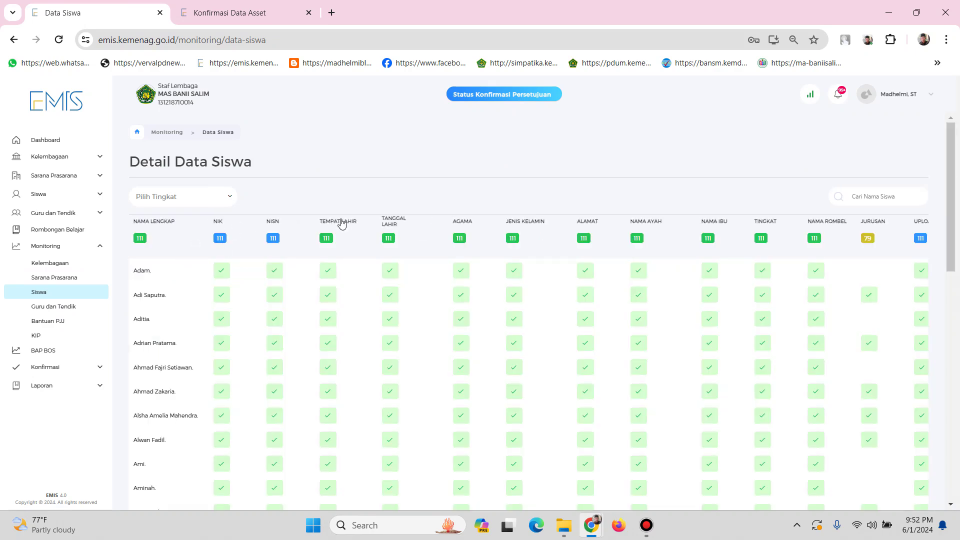
pyautogui.press('Right')
pyautogui.click(228, 13)
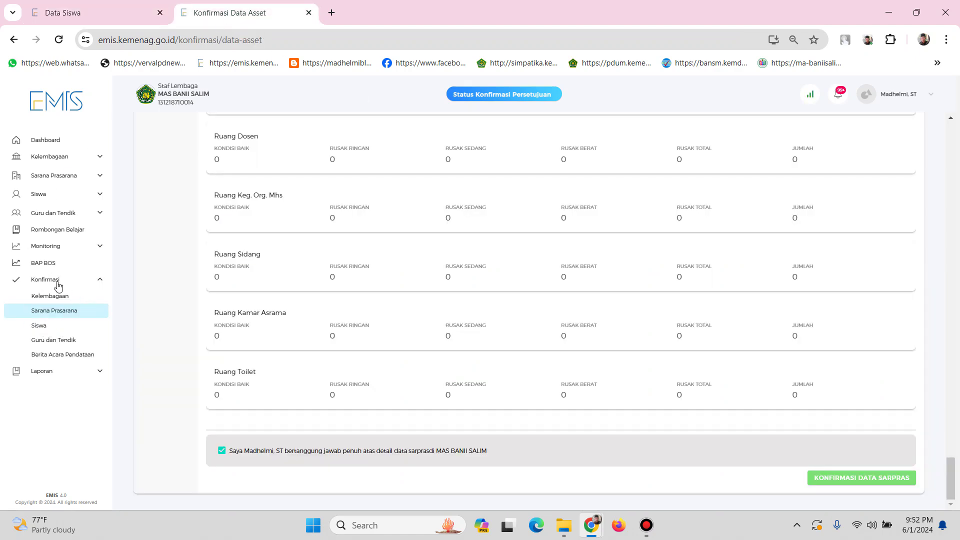
pyautogui.click(42, 330)
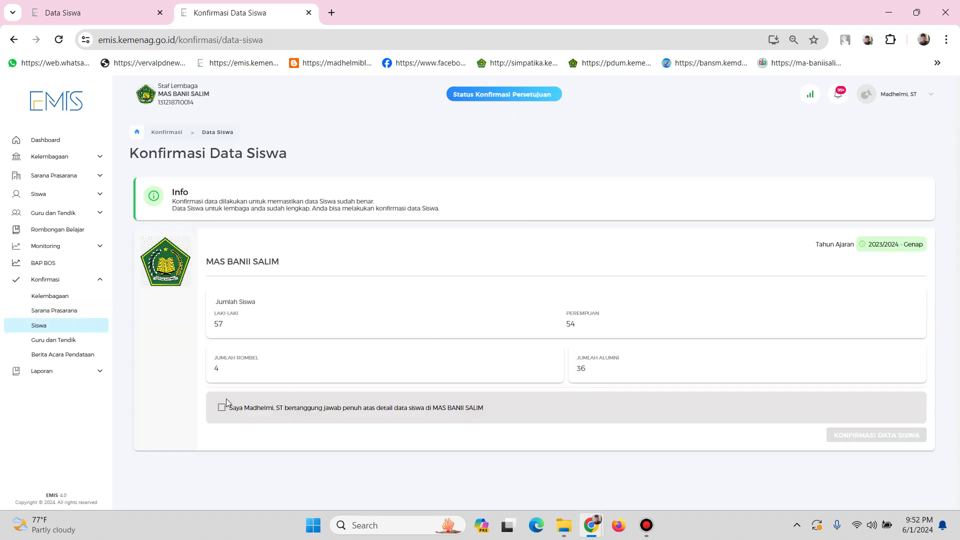
pyautogui.click(221, 408)
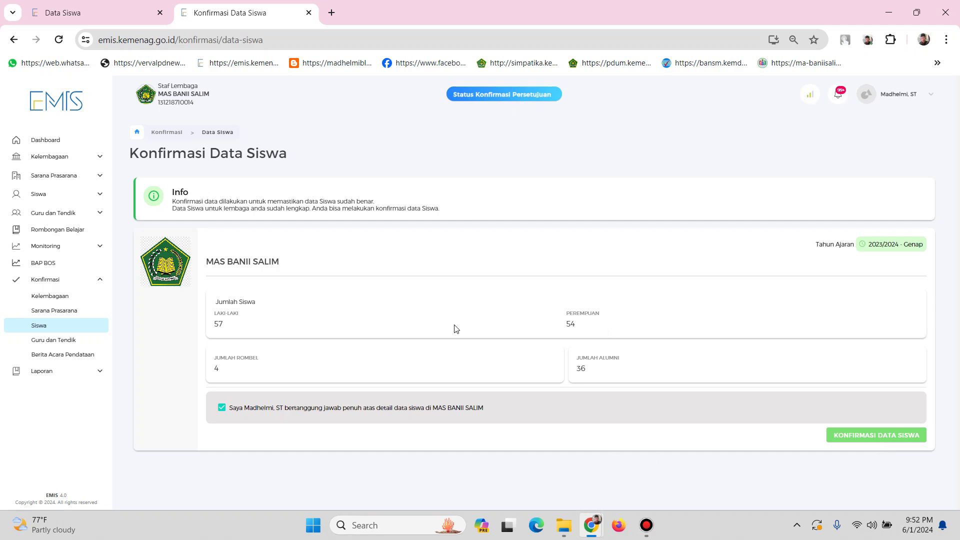
# Check the Guru dan Tendik monitoring table in the first tab, and tick the responsibility statement on the GTK confirmation page in the second
pyautogui.click(100, 7)
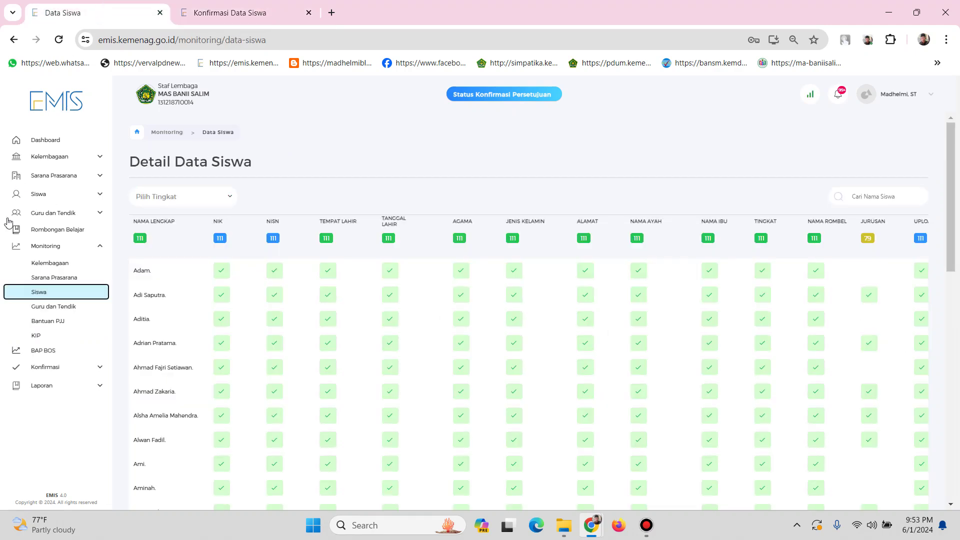
pyautogui.click(49, 310)
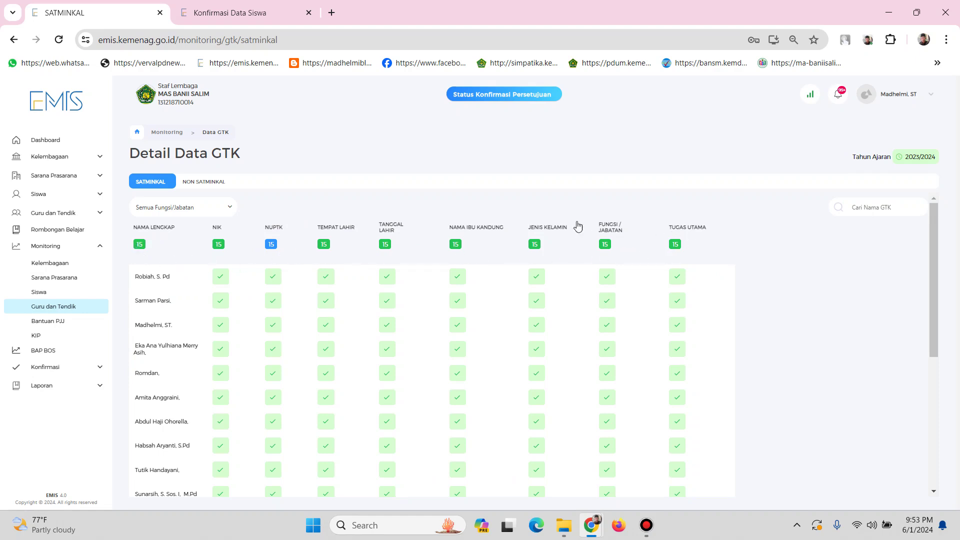
pyautogui.click(299, 5)
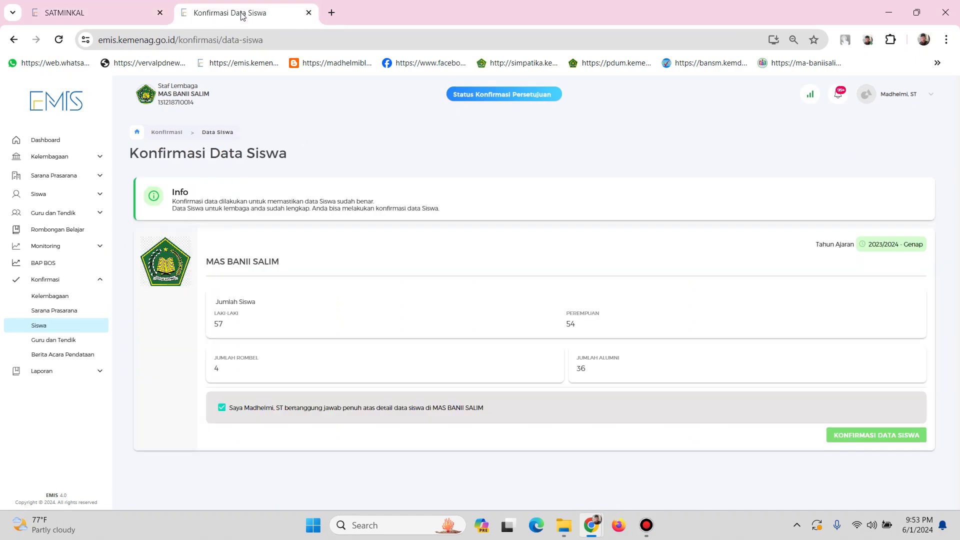
pyautogui.click(58, 341)
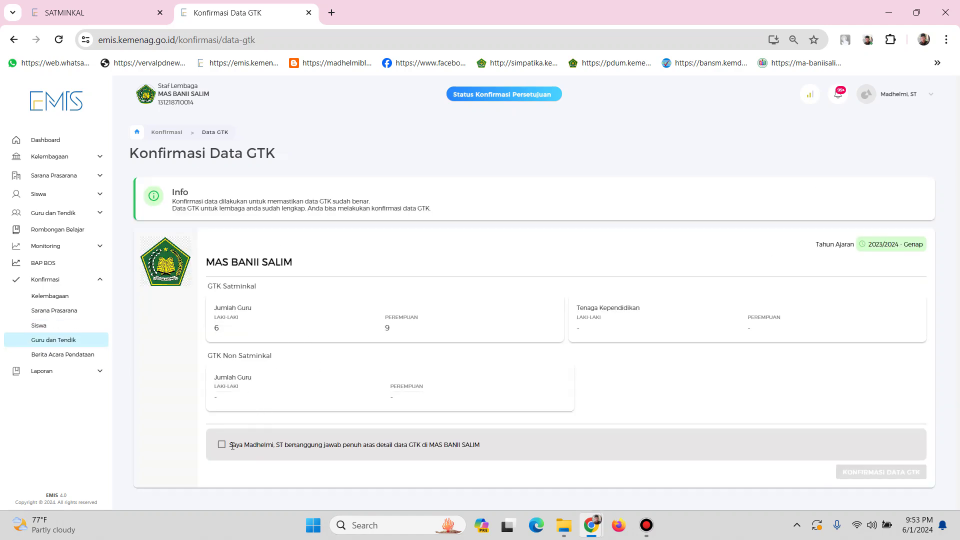
pyautogui.click(220, 446)
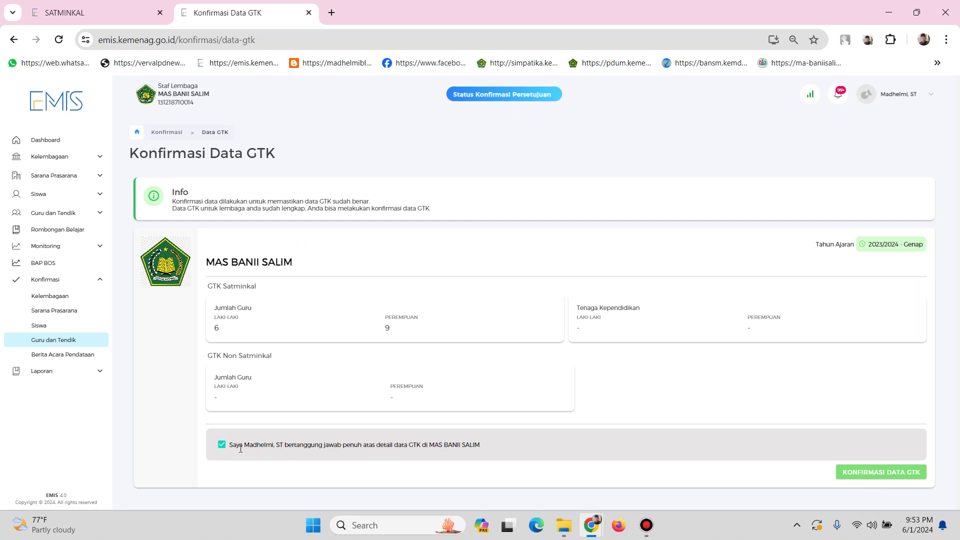
# Clear the responsibility statement on the GTK confirmation page and return to the GTK monitoring table in the first tab
pyautogui.click(222, 445)
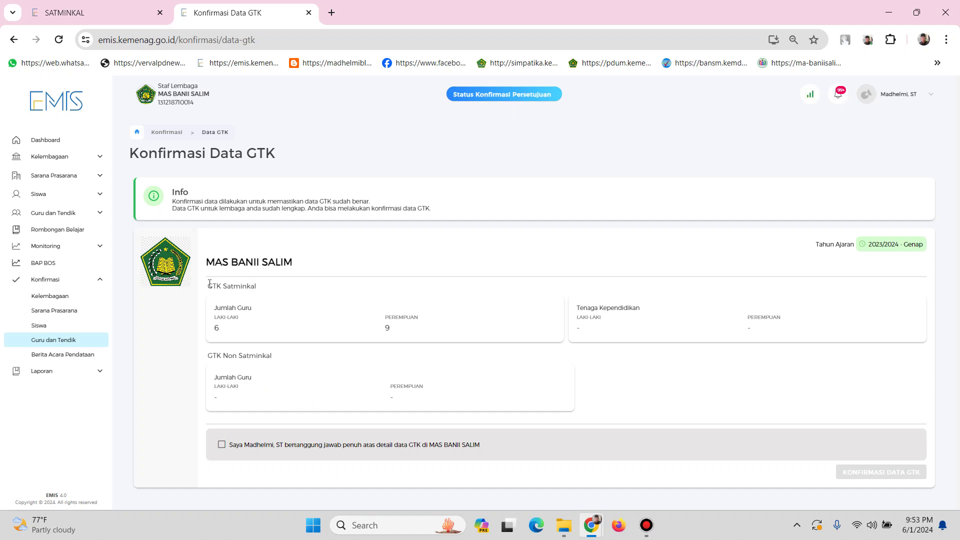
pyautogui.click(73, 13)
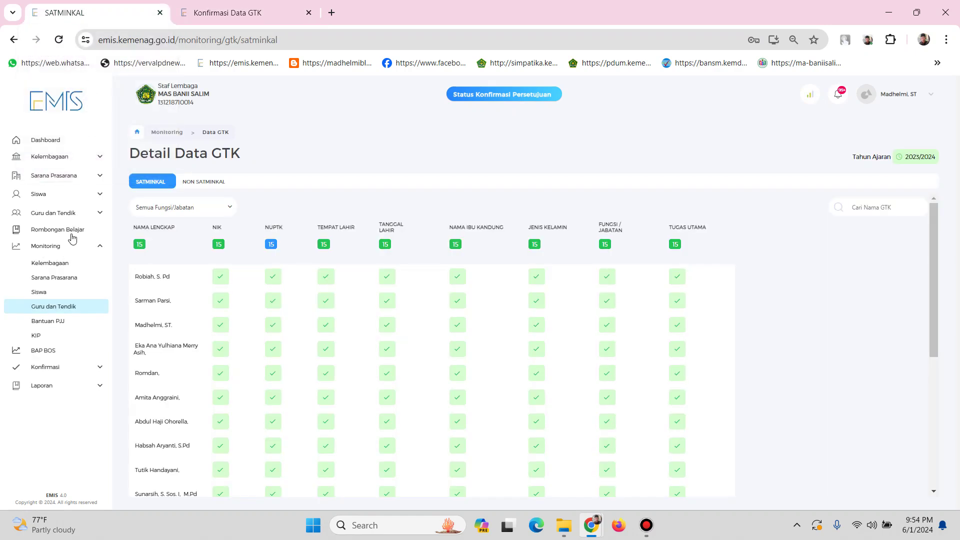
pyautogui.click(215, 14)
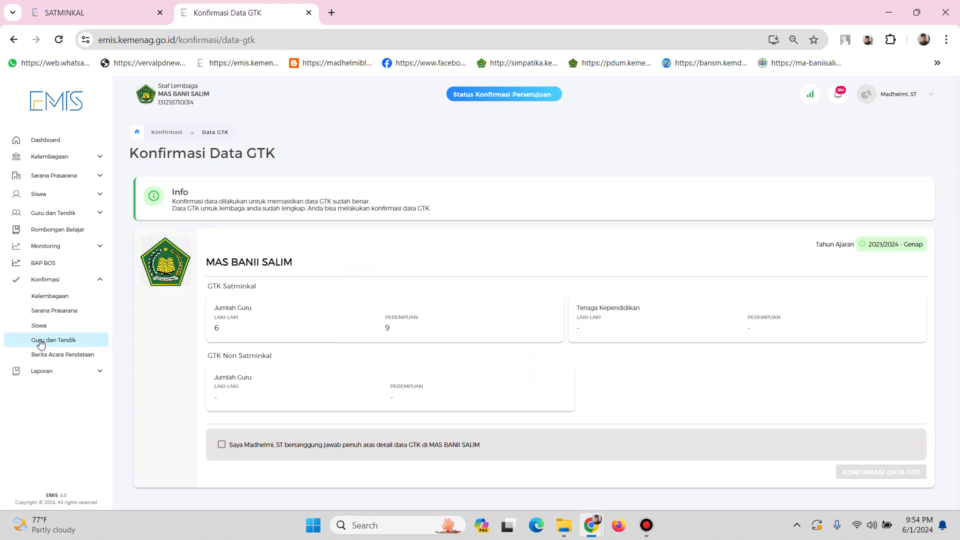
pyautogui.click(90, 16)
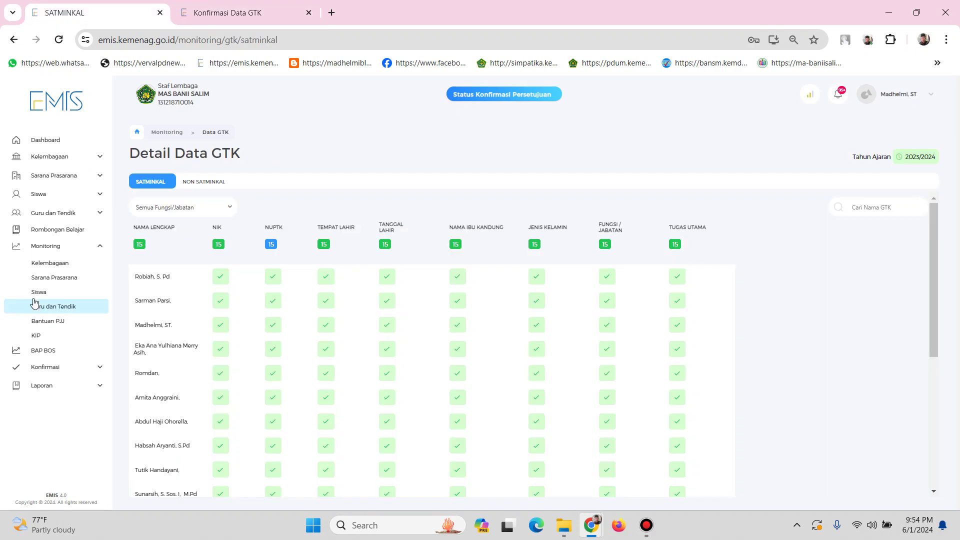
# Review the Kelembagaan, Sarana Prasarana, Siswa and Guru dan Tendik monitoring pages one after another
pyautogui.click(50, 250)
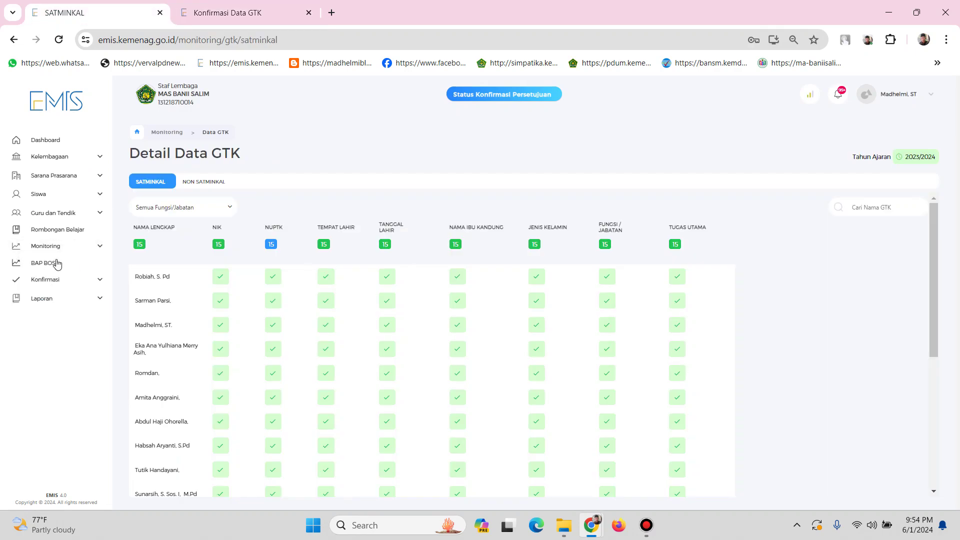
pyautogui.click(50, 248)
pyautogui.click(49, 263)
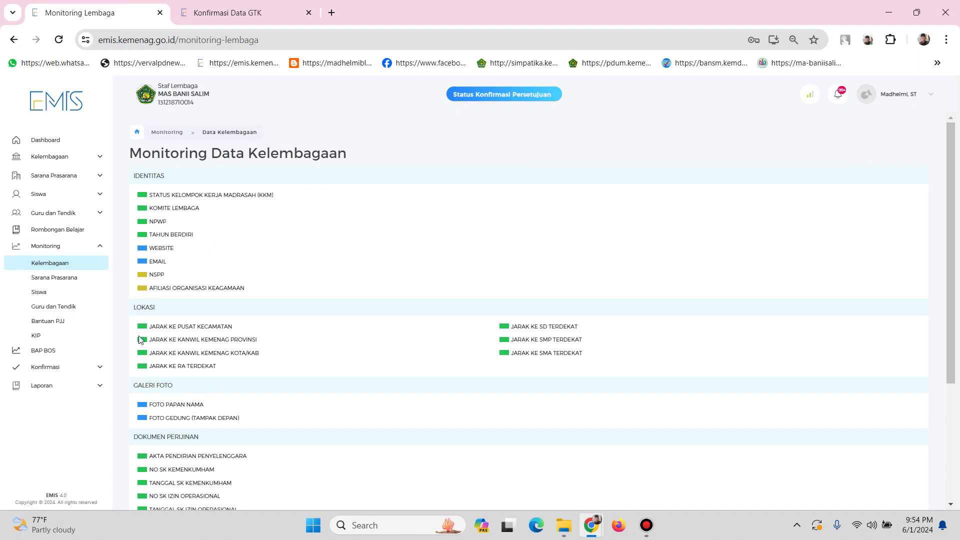
pyautogui.click(55, 278)
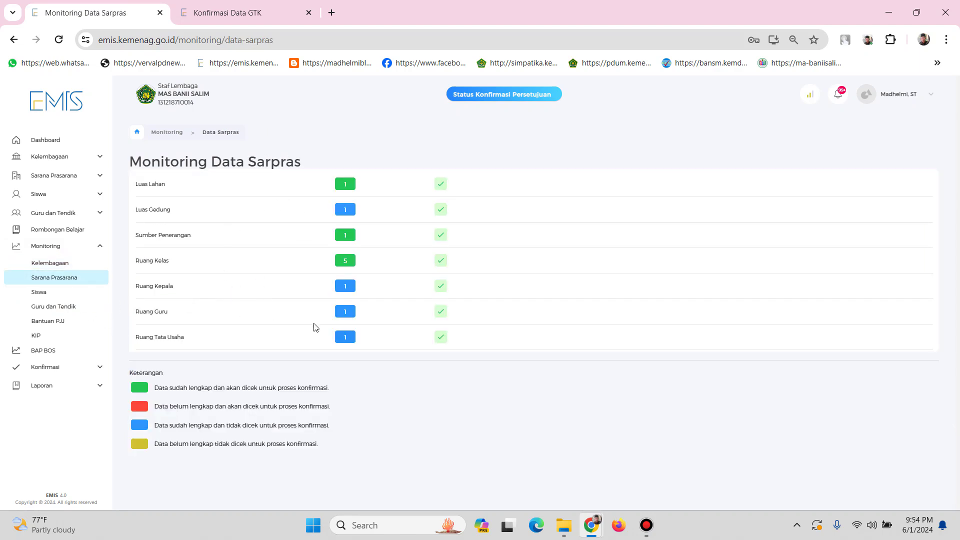
pyautogui.click(37, 293)
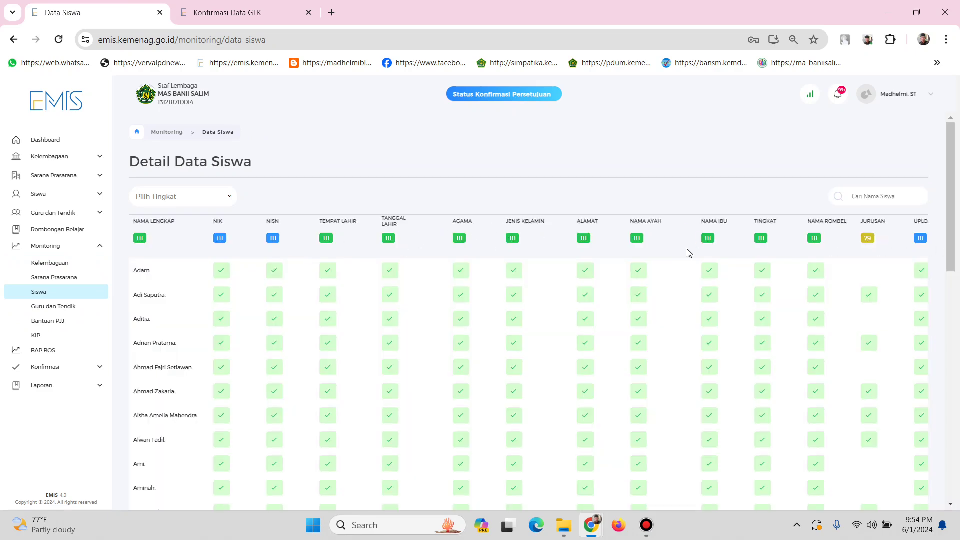
pyautogui.click(42, 308)
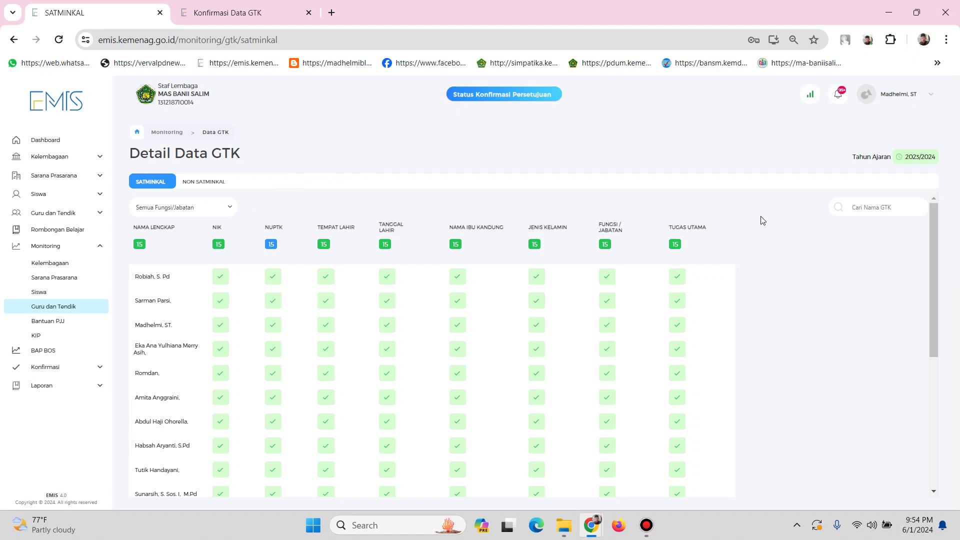
pyautogui.click(208, 15)
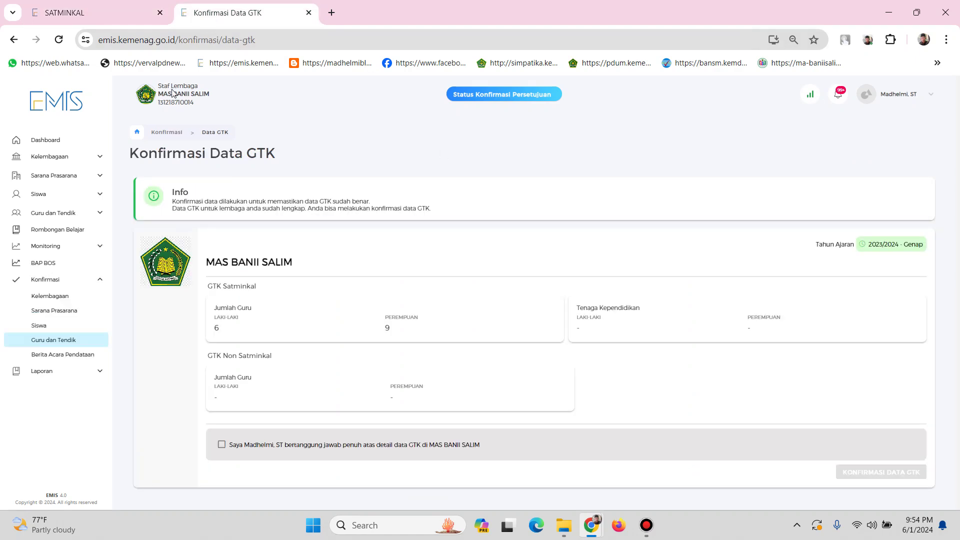
pyautogui.click(42, 281)
pyautogui.click(42, 281)
pyautogui.click(100, 11)
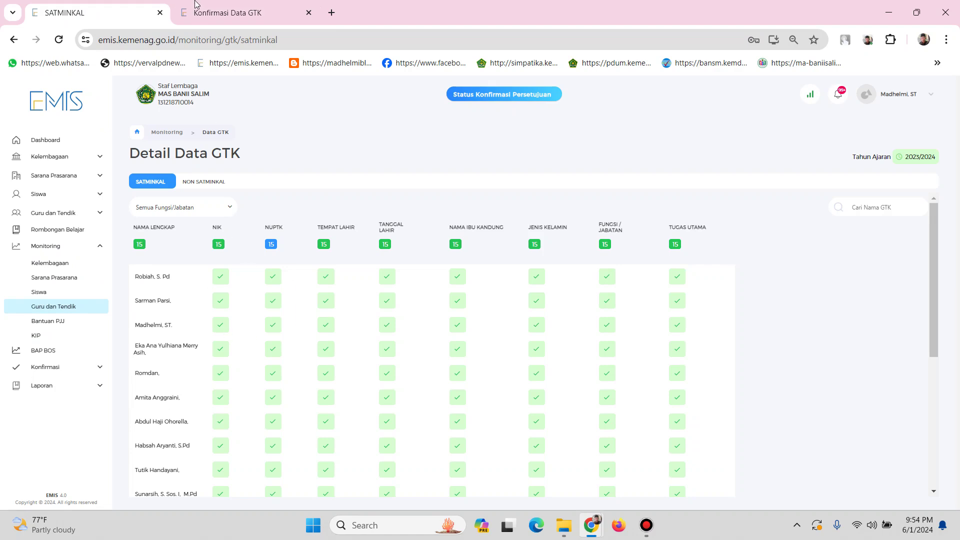
# In the second tab, toggle the responsibility statement on the Kelembagaan confirmation page and leave it cleared
pyautogui.click(221, 13)
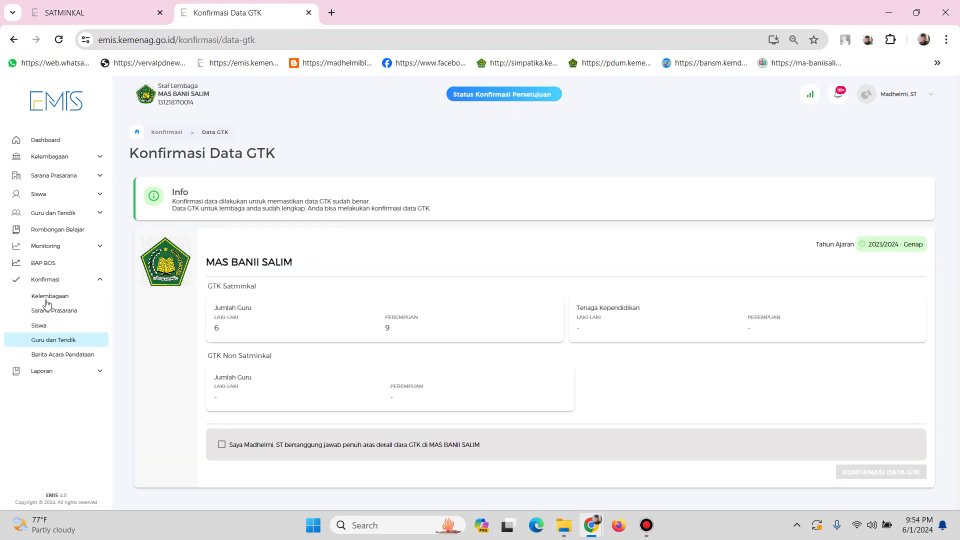
pyautogui.click(50, 296)
pyautogui.click(225, 451)
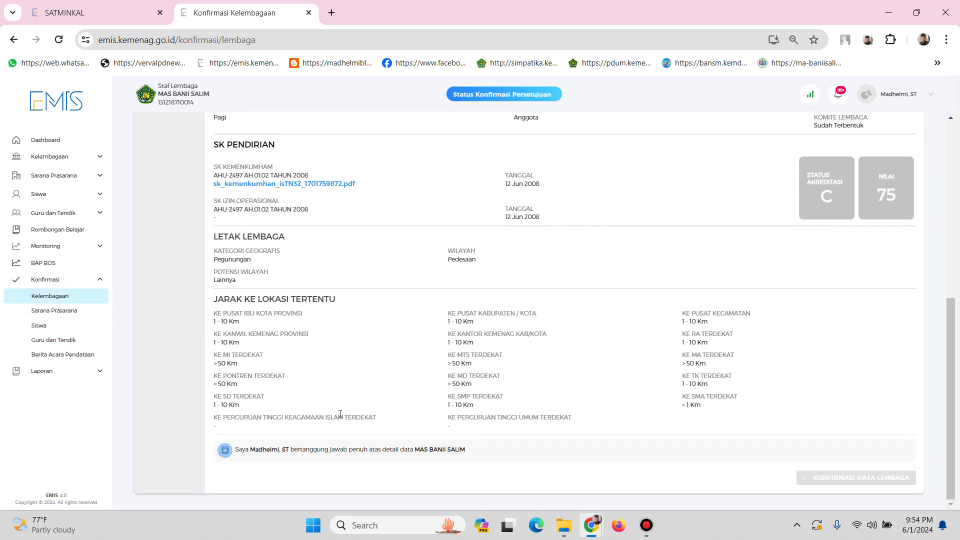
pyautogui.click(225, 451)
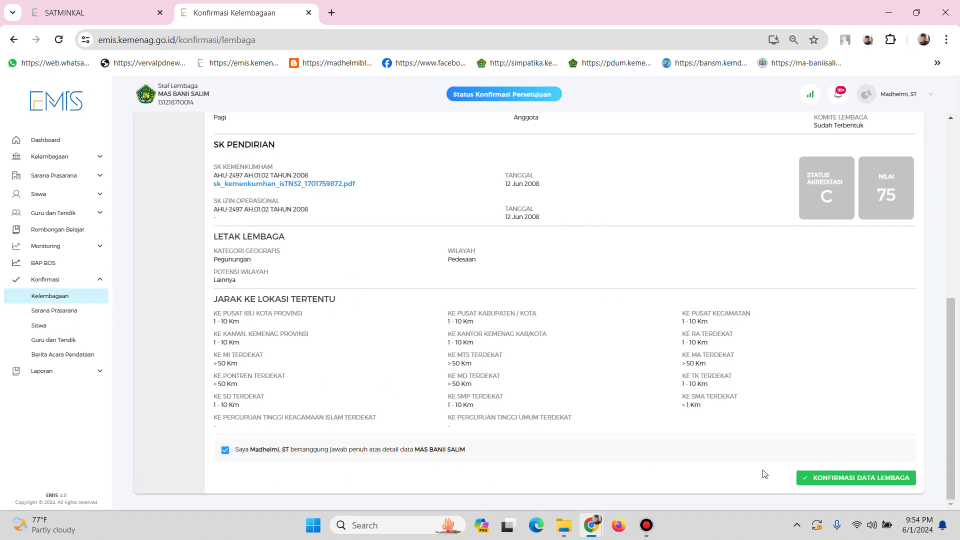
pyautogui.click(225, 451)
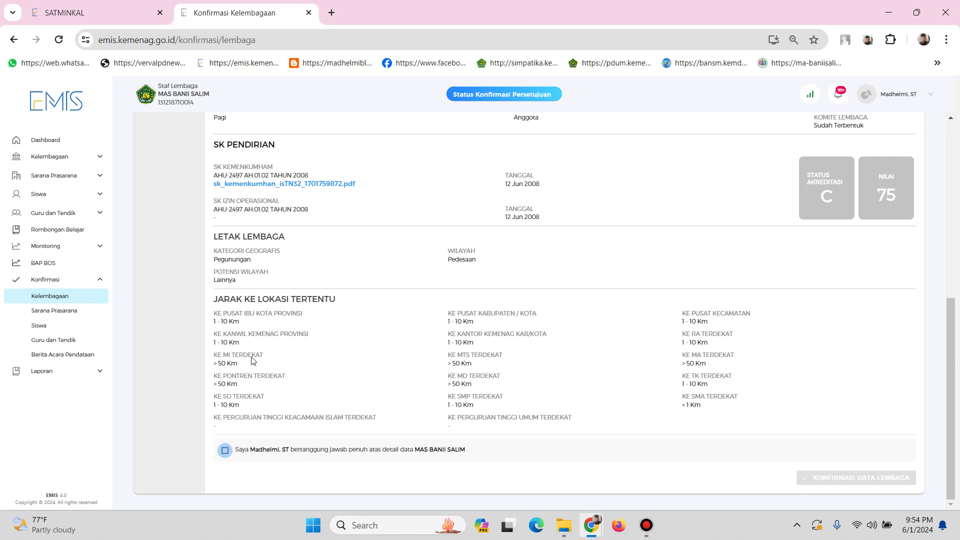
# Toggle the responsibility statement on the Sarana Prasarana confirmation page and leave it cleared
pyautogui.click(49, 312)
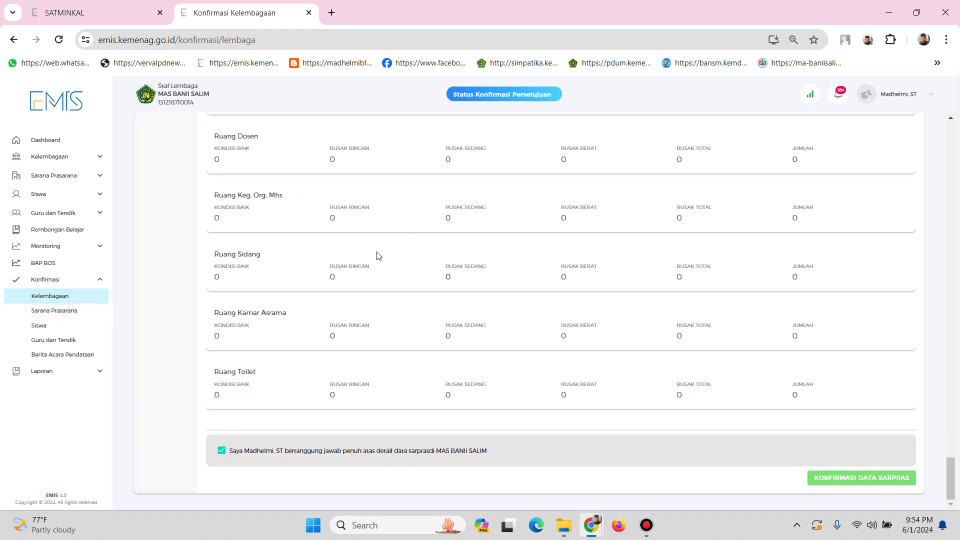
pyautogui.click(221, 451)
pyautogui.click(223, 451)
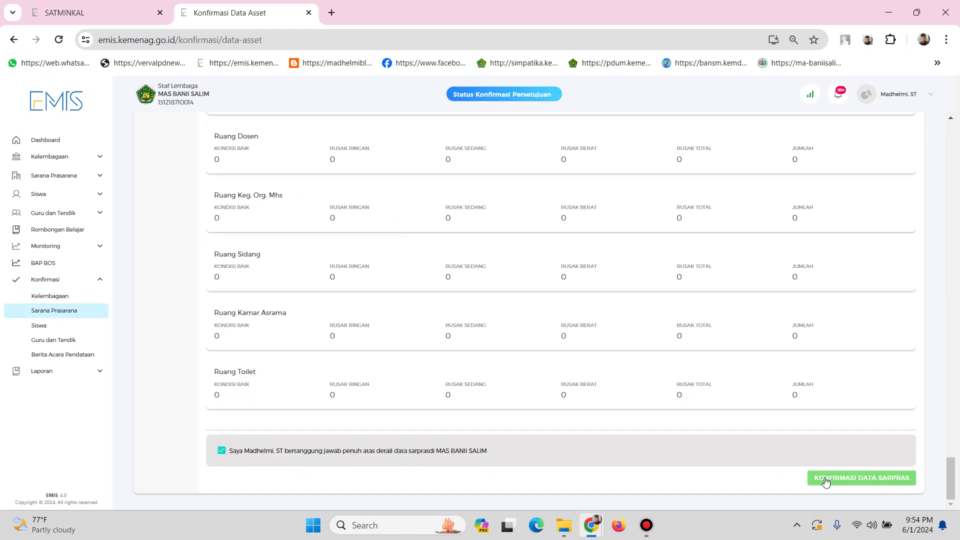
pyautogui.click(222, 451)
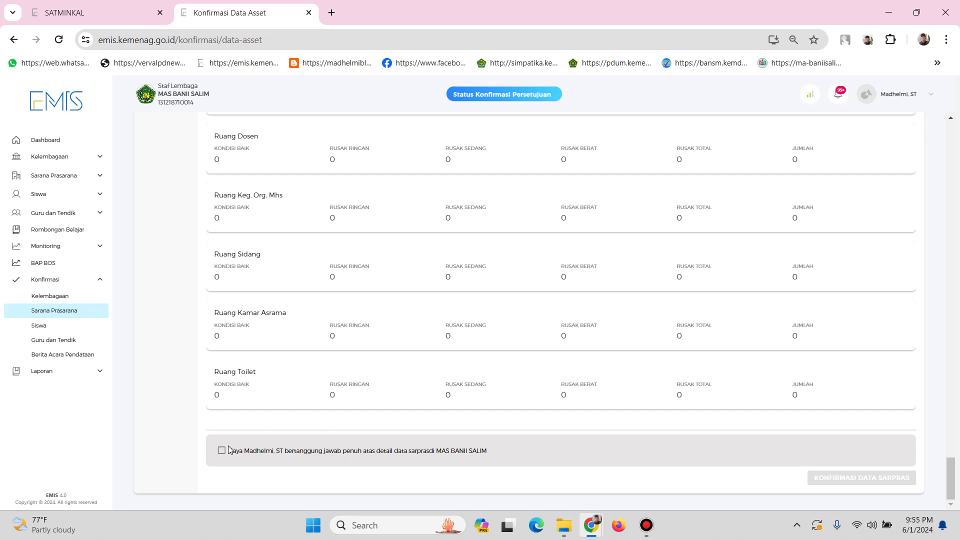
# Clear the responsibility statement on the Siswa confirmation page, and tick and clear the one on the GTK confirmation page
pyautogui.click(40, 325)
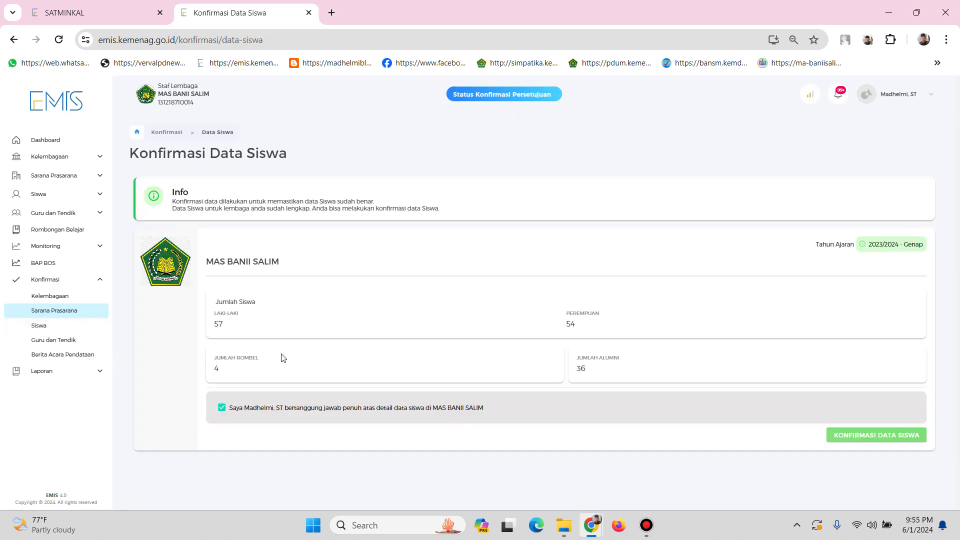
pyautogui.click(222, 408)
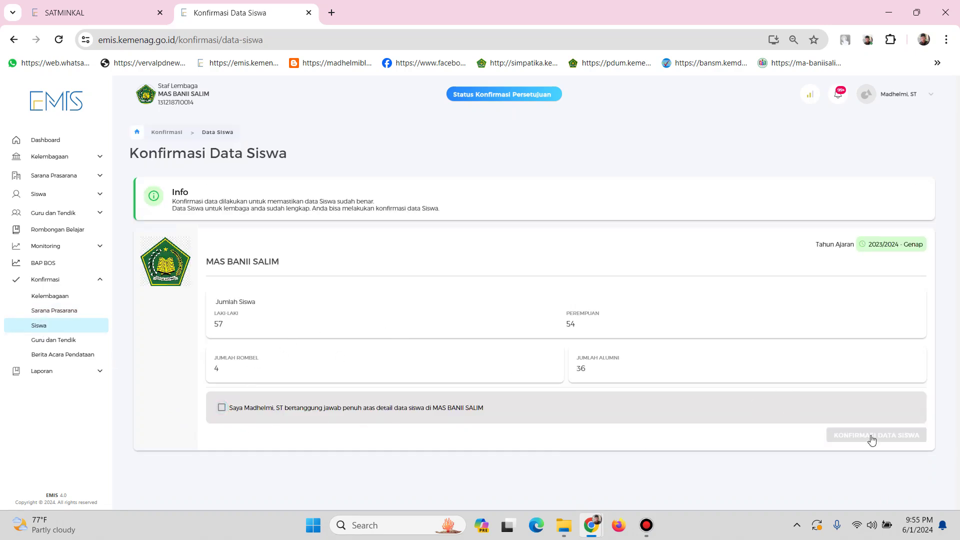
pyautogui.click(51, 342)
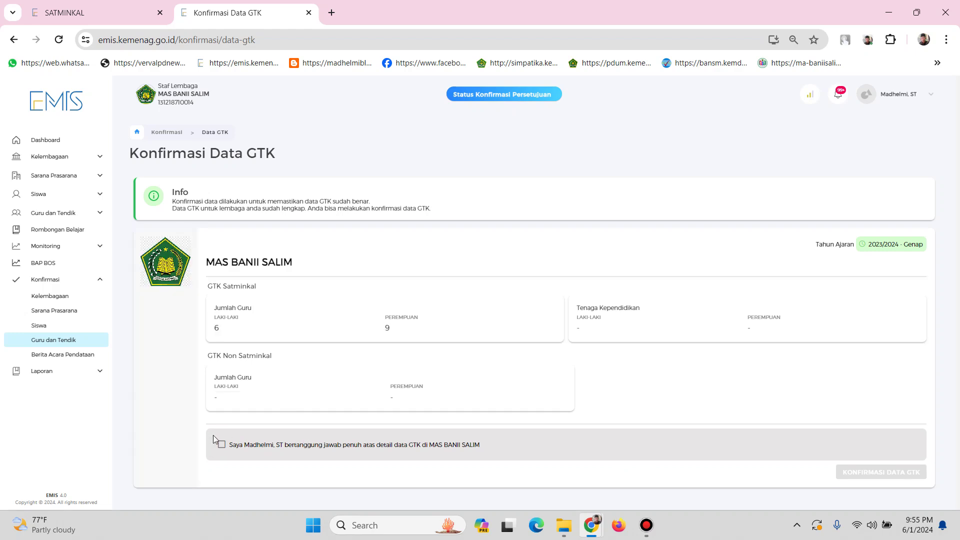
pyautogui.click(222, 446)
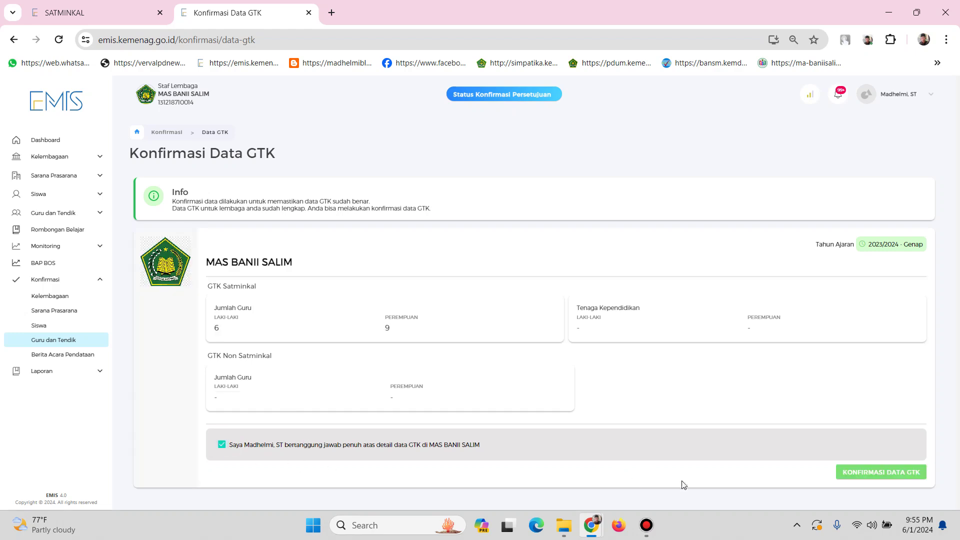
pyautogui.click(220, 445)
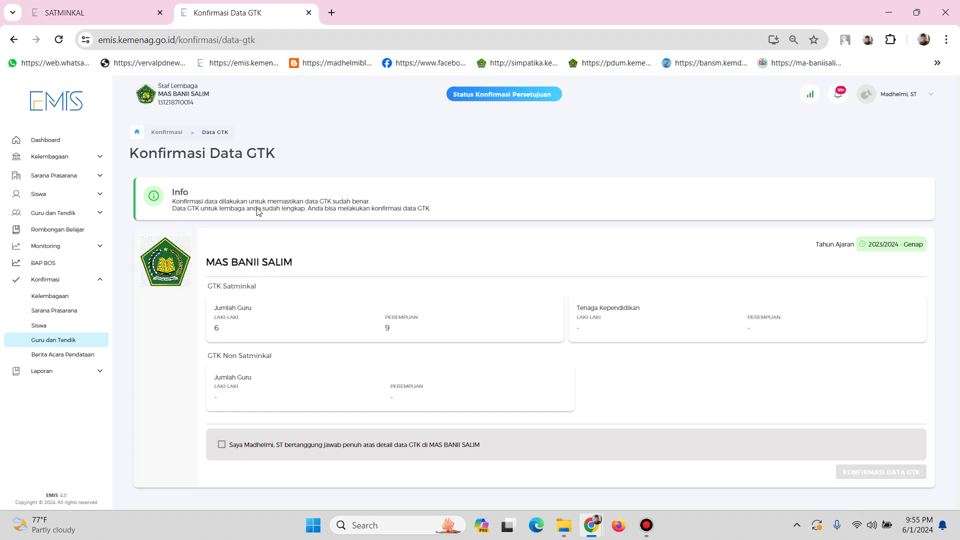
pyautogui.click(78, 6)
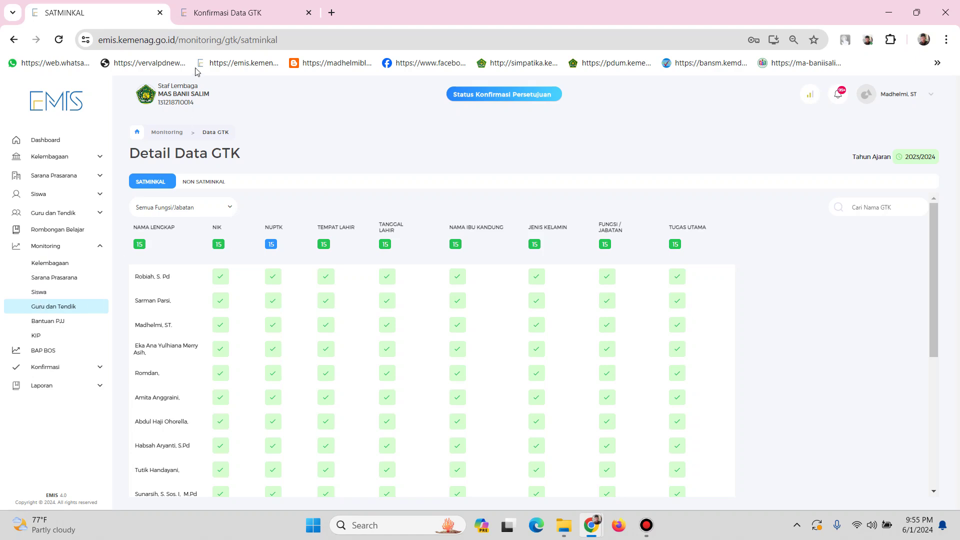
pyautogui.click(233, 8)
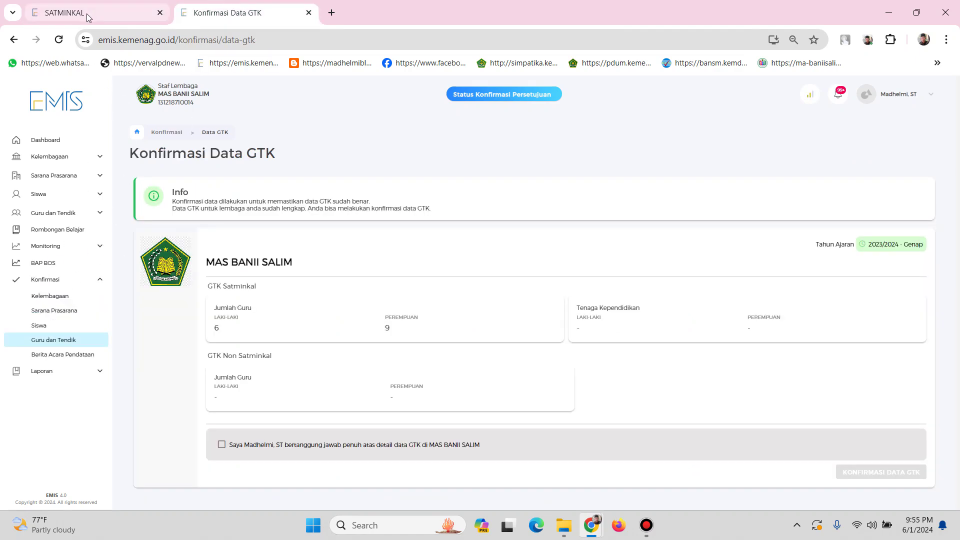
# Switch to the incognito window for MIS BANII SAALIM and check its Kelembagaan monitoring data down to the colour legend
pyautogui.moveTo(592, 525)
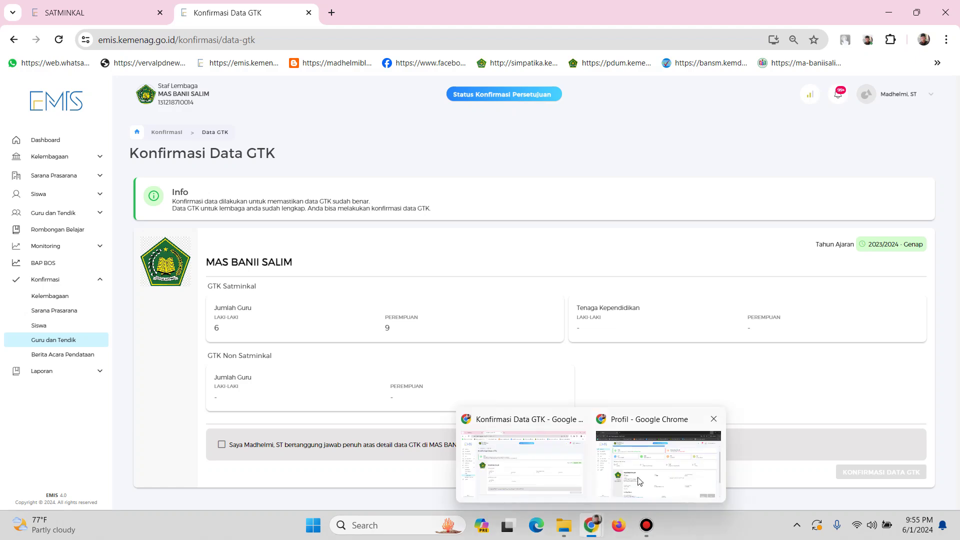
pyautogui.click(638, 482)
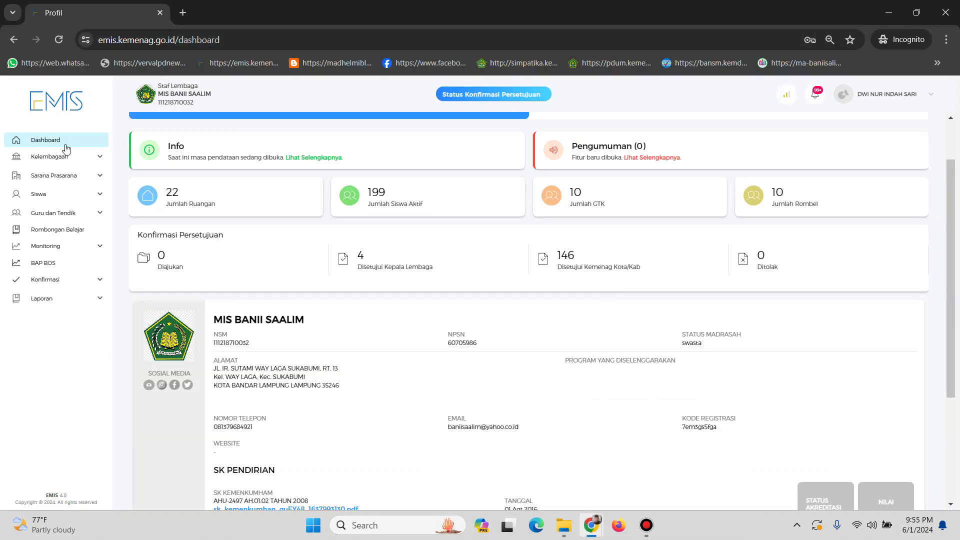
pyautogui.click(45, 246)
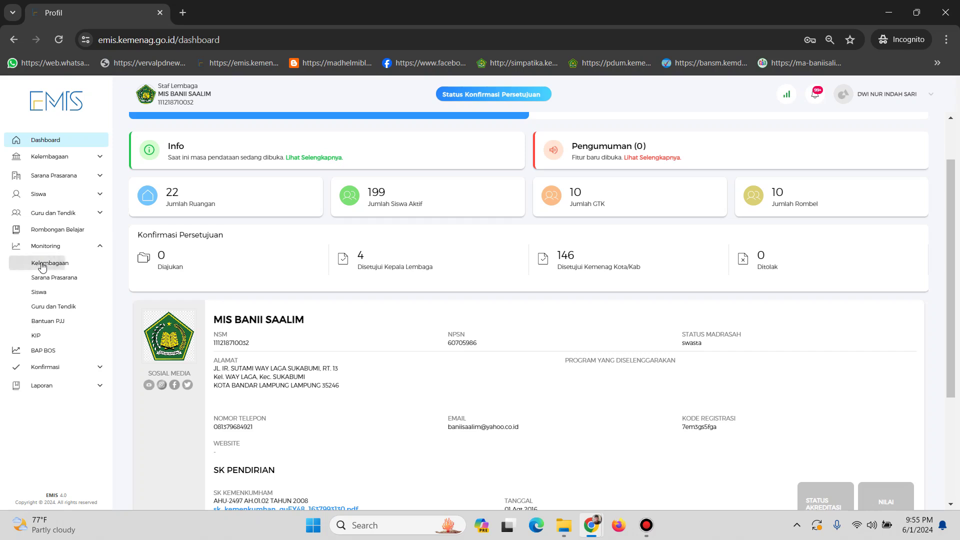
pyautogui.click(42, 268)
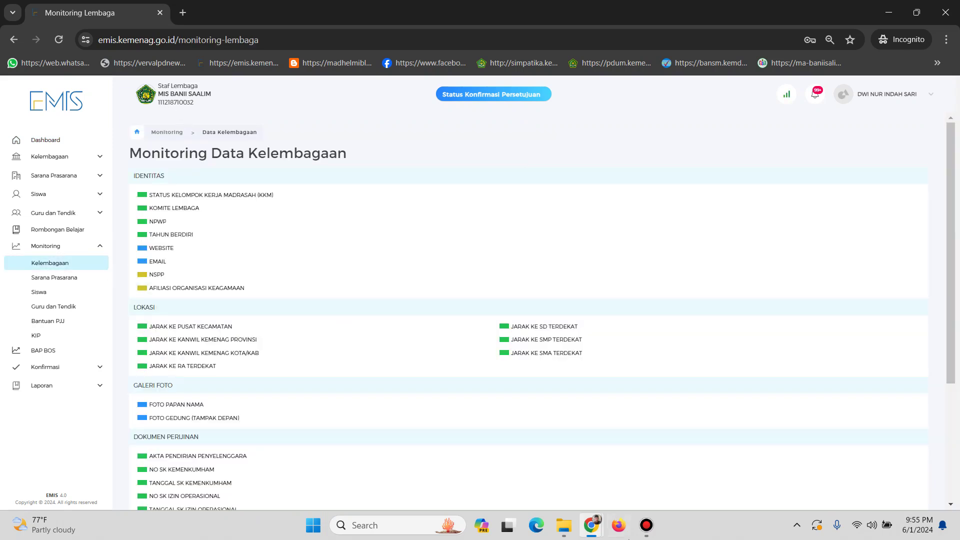
pyautogui.moveTo(591, 525)
pyautogui.click(525, 455)
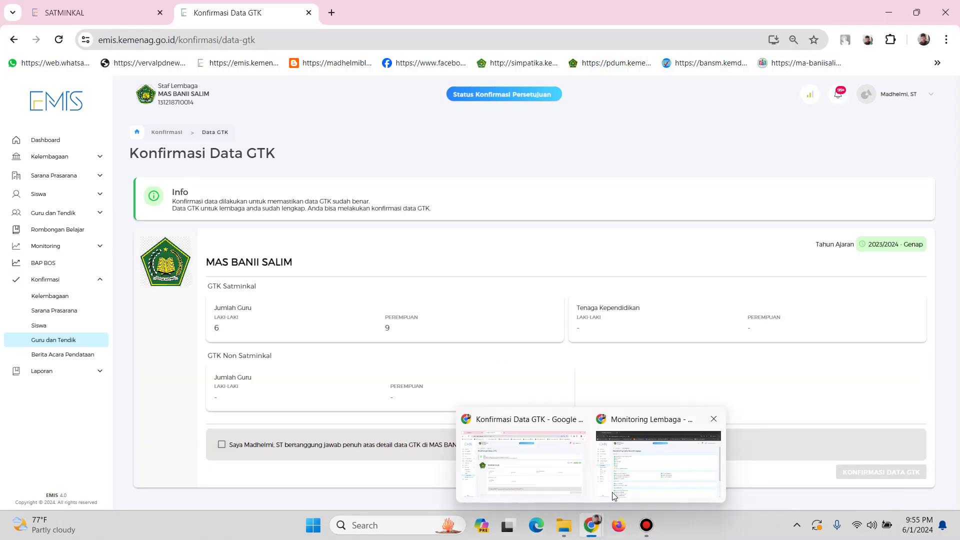
pyautogui.click(623, 482)
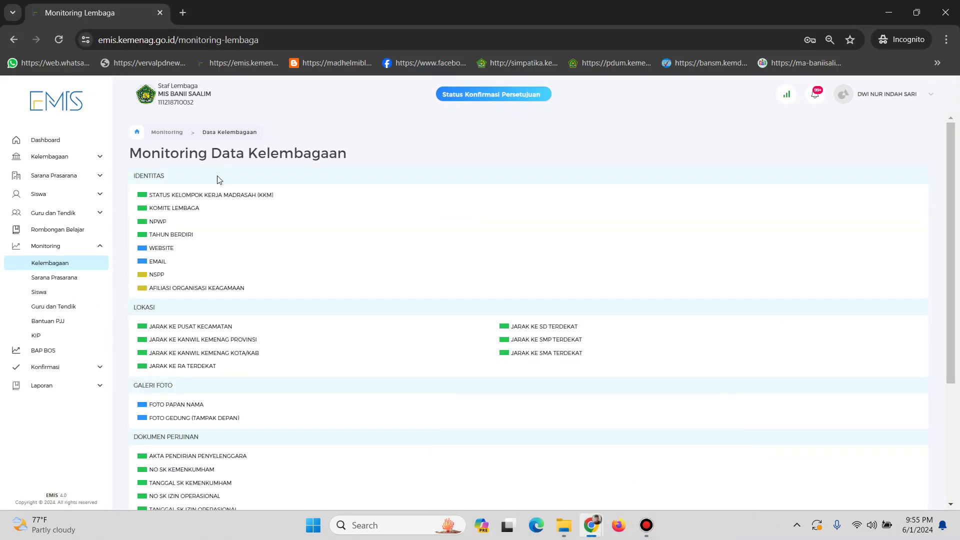
pyautogui.scroll(-3, 228, 225)
pyautogui.scroll(-1, 227, 230)
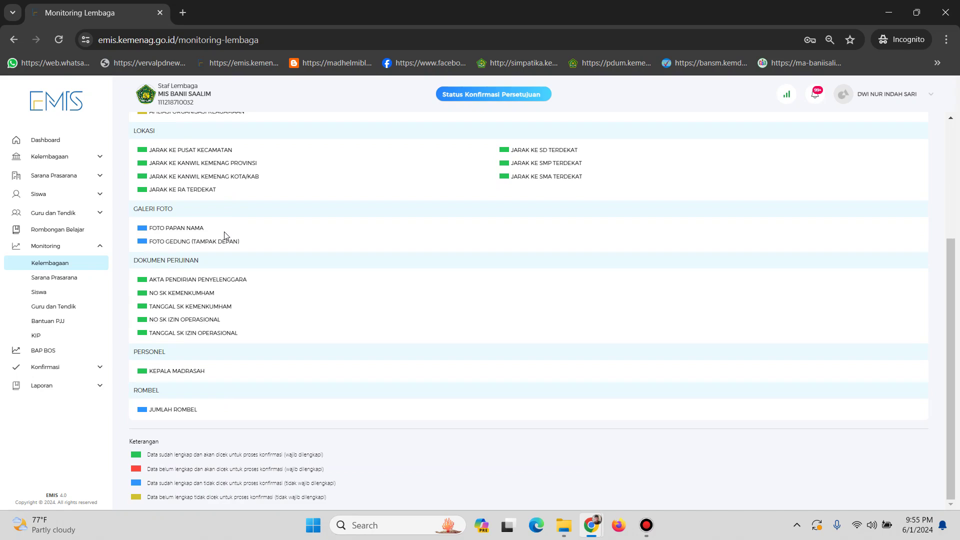
pyautogui.scroll(3, 227, 233)
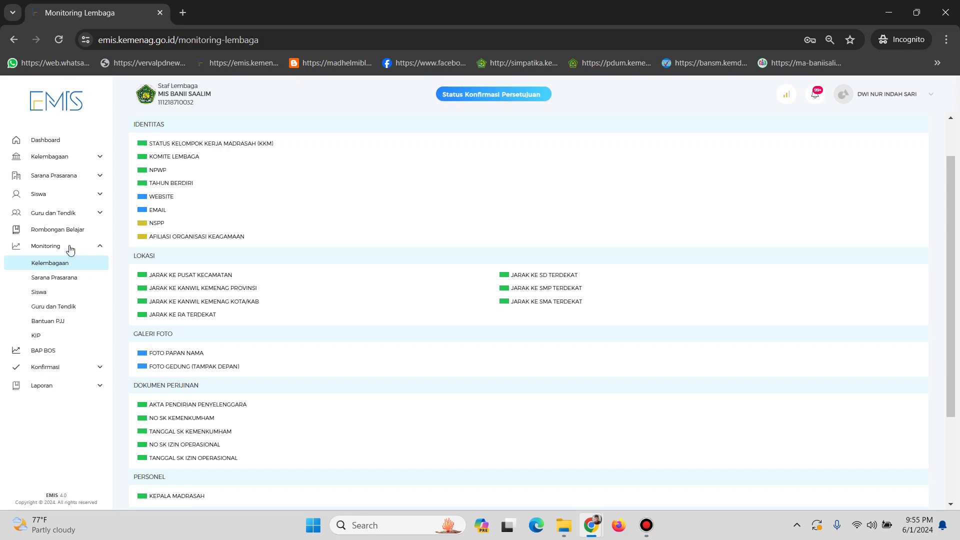
# Check the Sarana Prasarana monitoring data of MIS BANII SAALIM and open its Siswa monitoring table
pyautogui.click(52, 284)
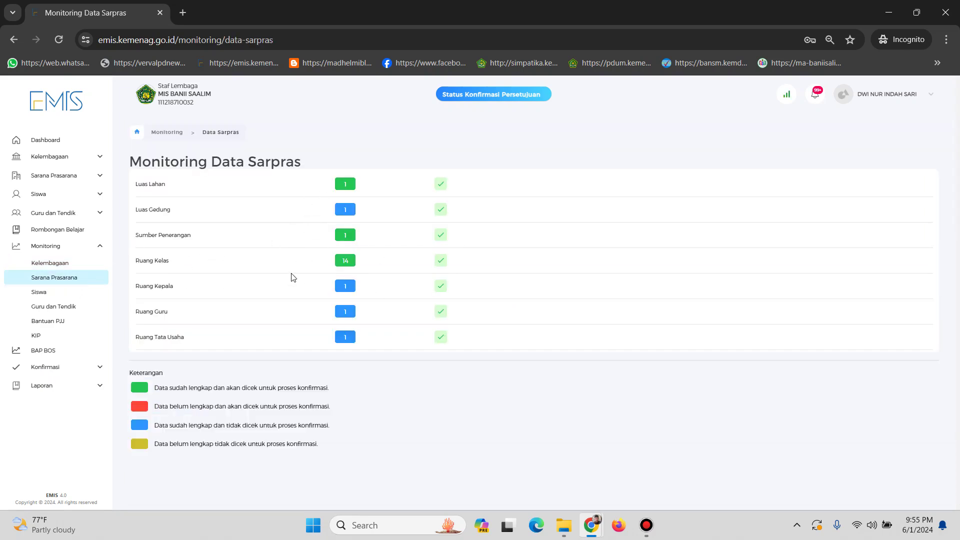
pyautogui.click(37, 295)
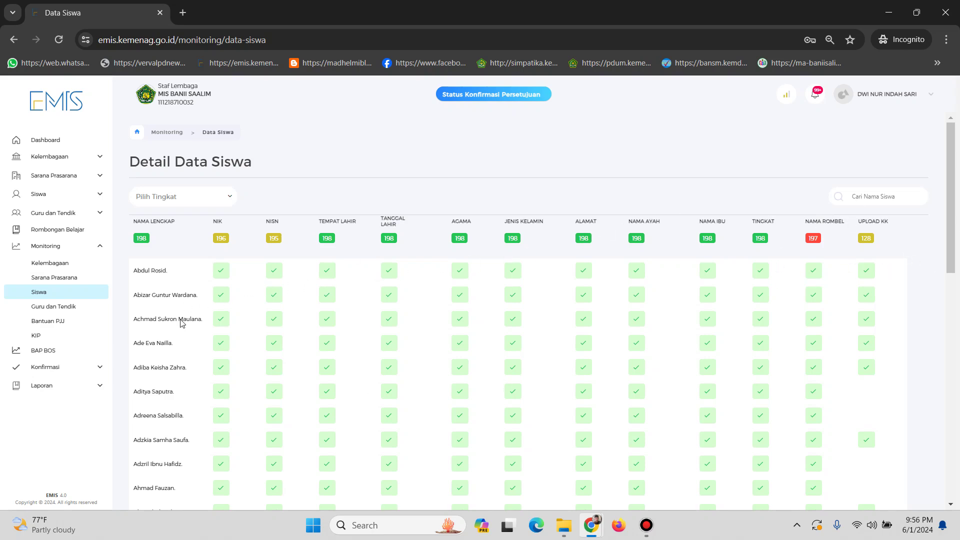
# Check the Siswa confirmation page of MIS BANII SAALIM, and tick and clear the responsibility statement on its Sarana Prasarana confirmation page
pyautogui.click(68, 371)
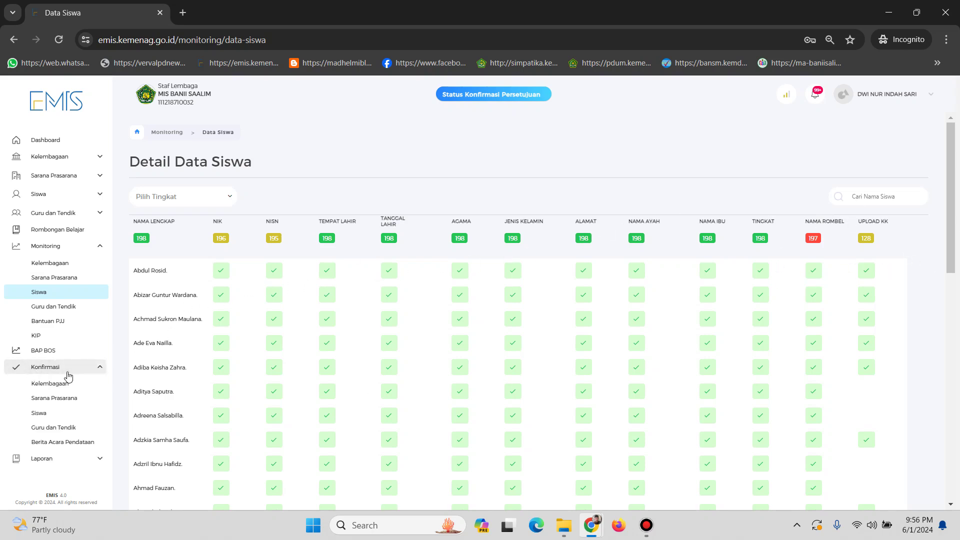
pyautogui.click(39, 414)
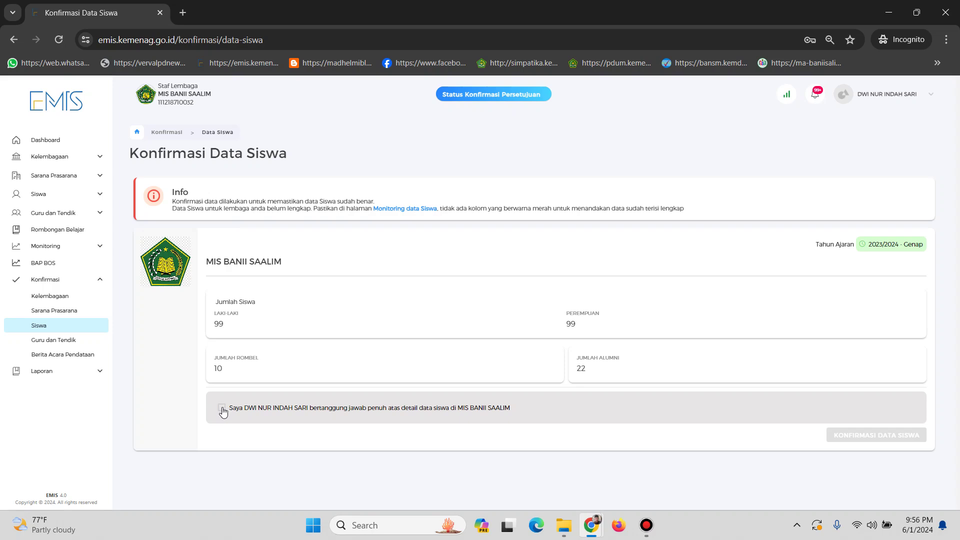
pyautogui.click(57, 311)
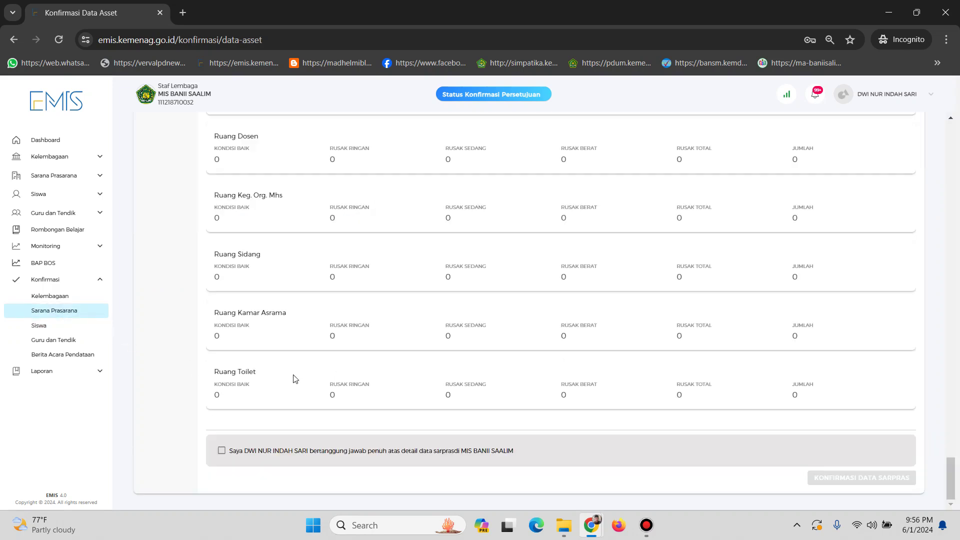
pyautogui.click(222, 451)
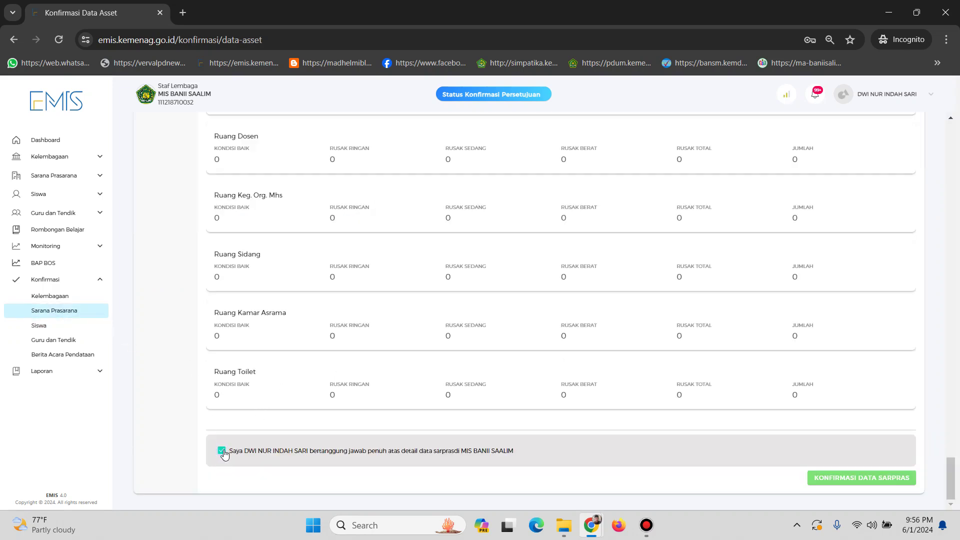
pyautogui.click(223, 454)
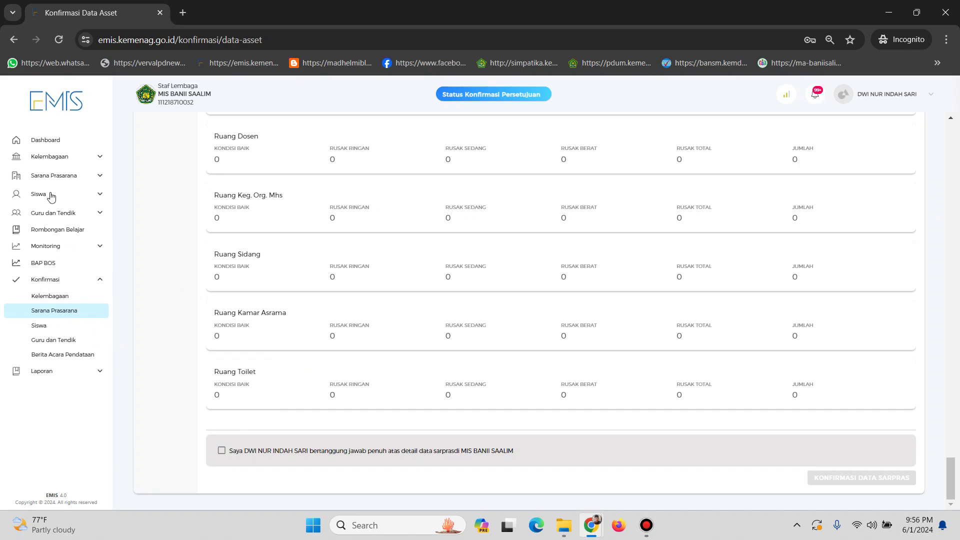
# Examine the Siswa monitoring table of MIS BANII SAALIM, comparing the column header colours and student rows with the colour legend
pyautogui.click(45, 246)
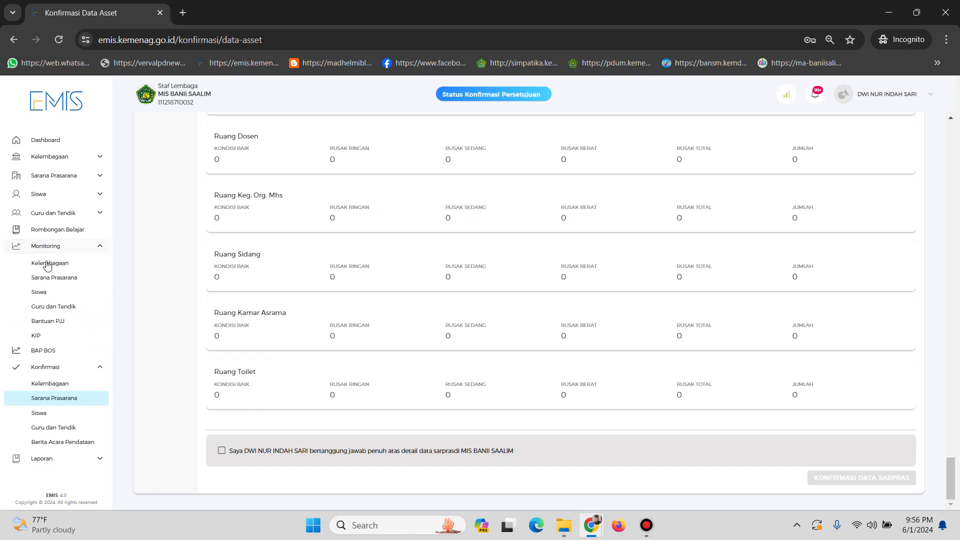
pyautogui.click(102, 295)
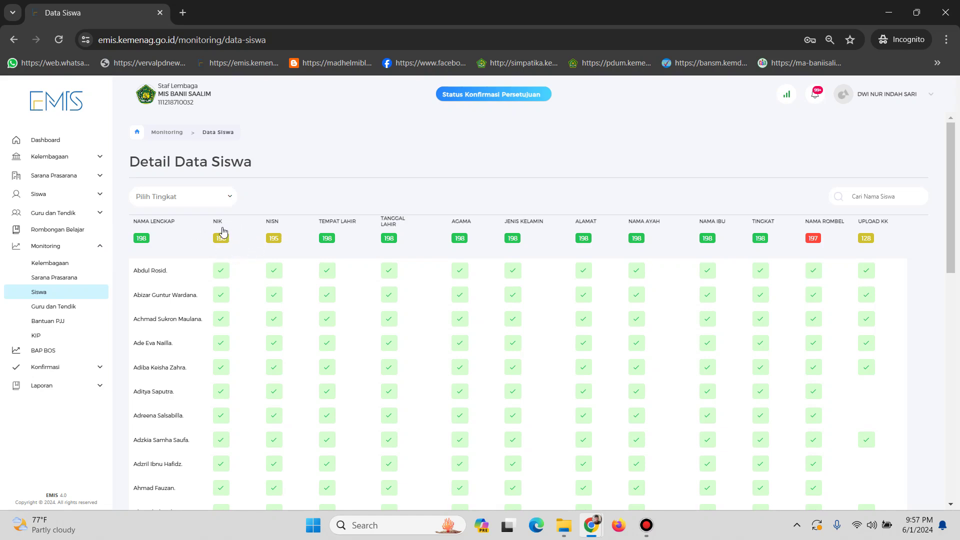
pyautogui.scroll(-10, 232, 341)
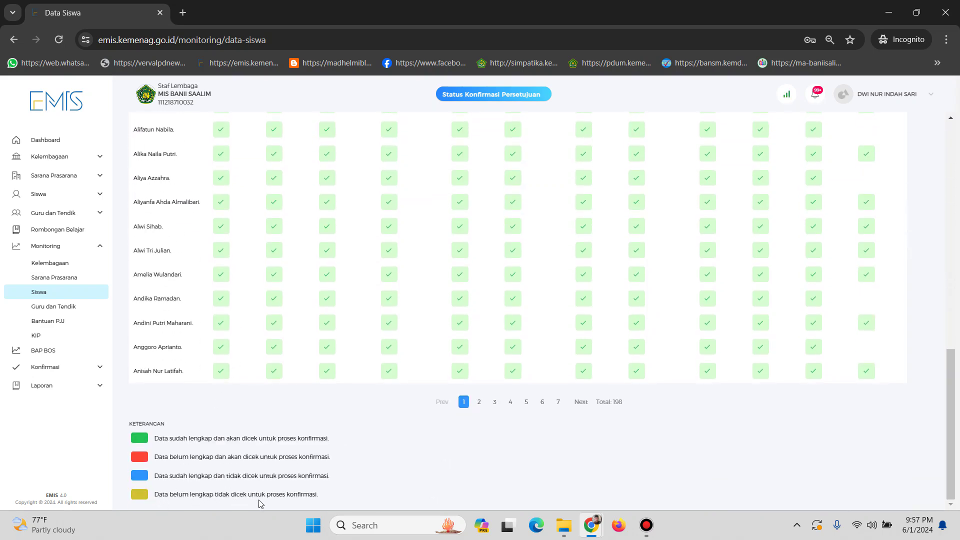
pyautogui.scroll(10, 369, 325)
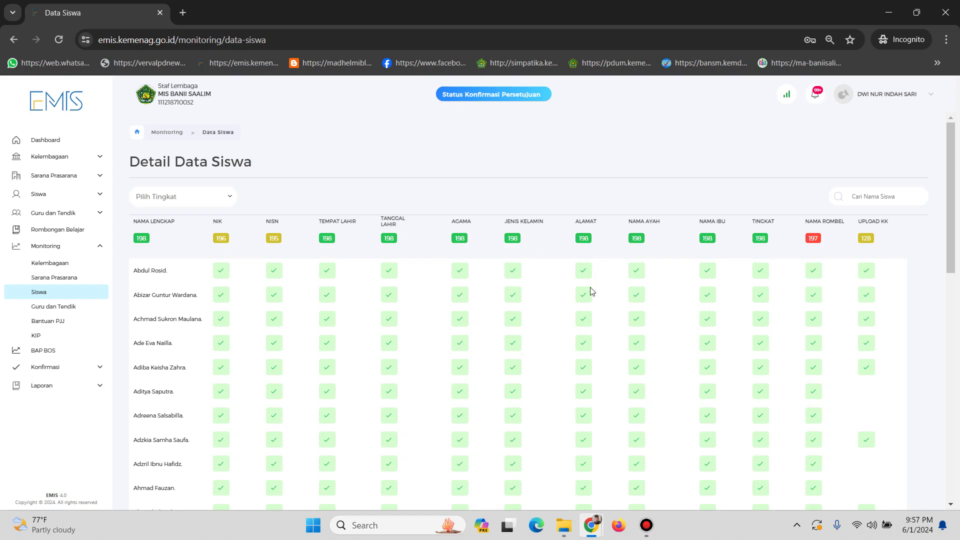
pyautogui.scroll(-15, 591, 292)
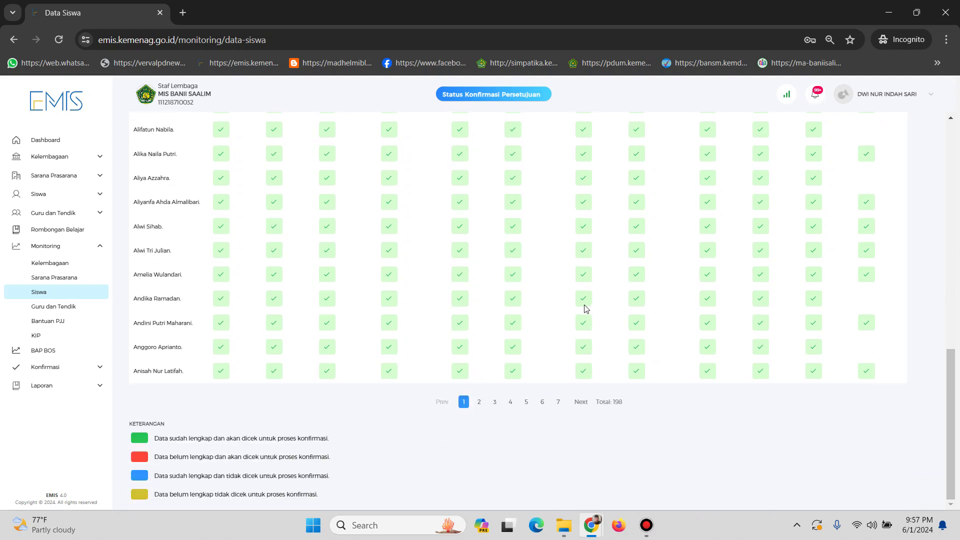
pyautogui.scroll(15, 800, 273)
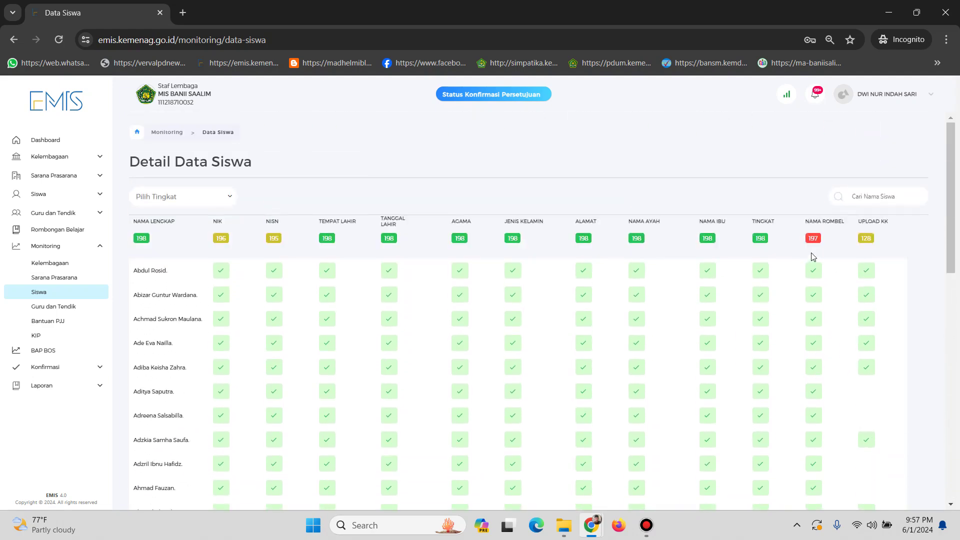
pyautogui.scroll(-5, 813, 248)
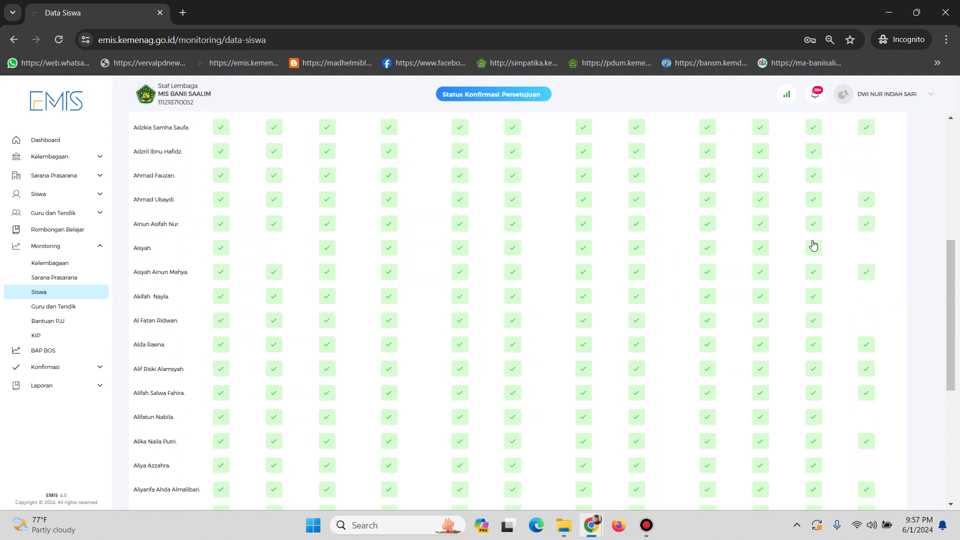
pyautogui.scroll(-4, 813, 246)
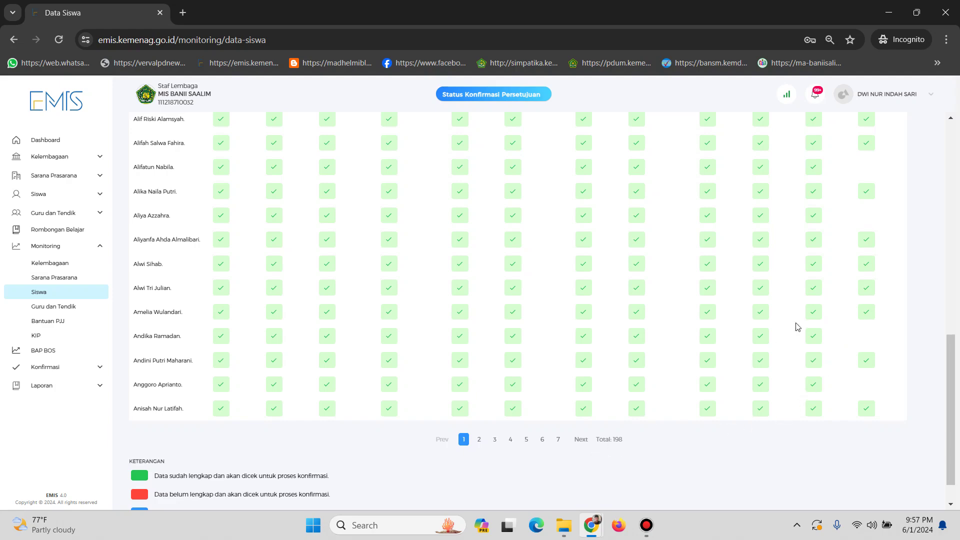
pyautogui.scroll(9, 814, 270)
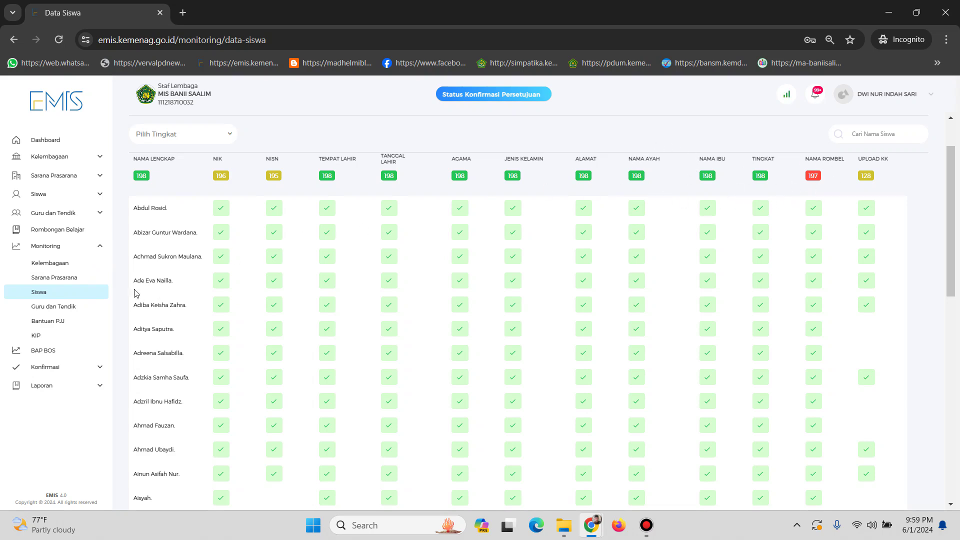
# Switch to the browser window for MAS BANII SALIM and check its Kelembagaan confirmation page down to the responsibility statement
pyautogui.click(44, 370)
pyautogui.moveTo(591, 525)
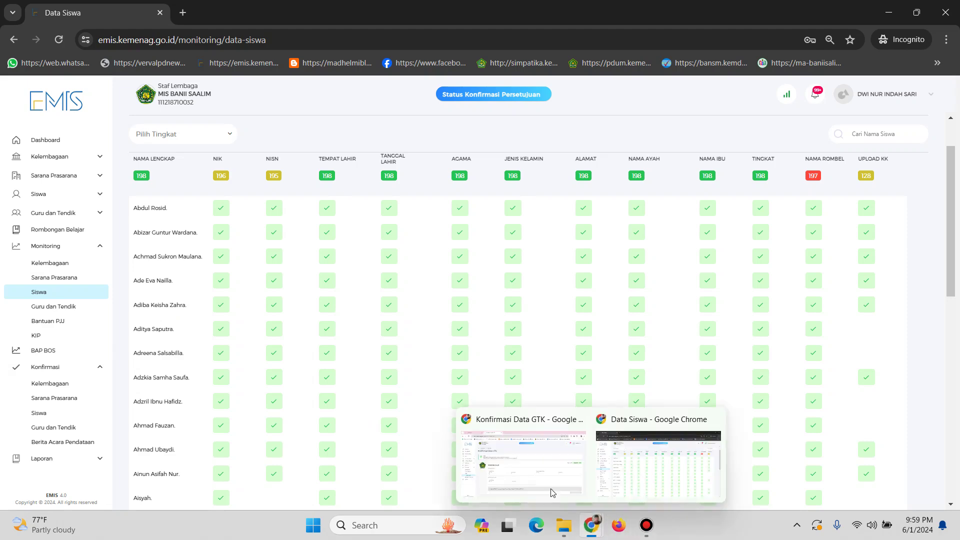
pyautogui.click(551, 488)
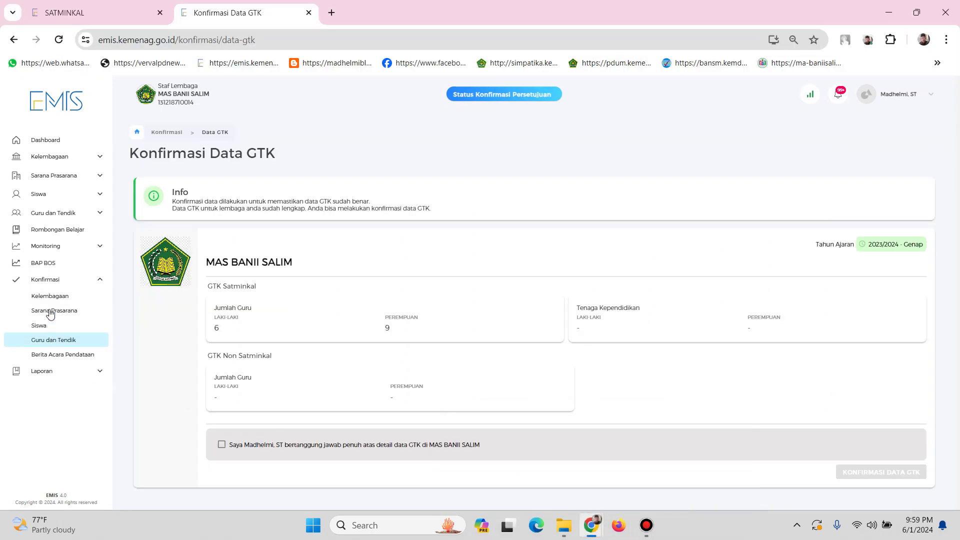
pyautogui.click(45, 280)
pyautogui.click(45, 280)
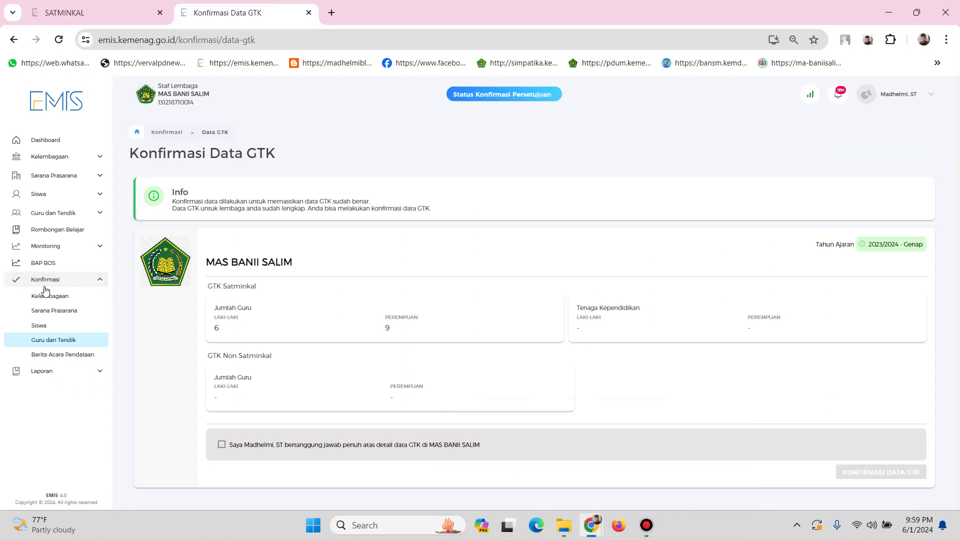
pyautogui.click(48, 296)
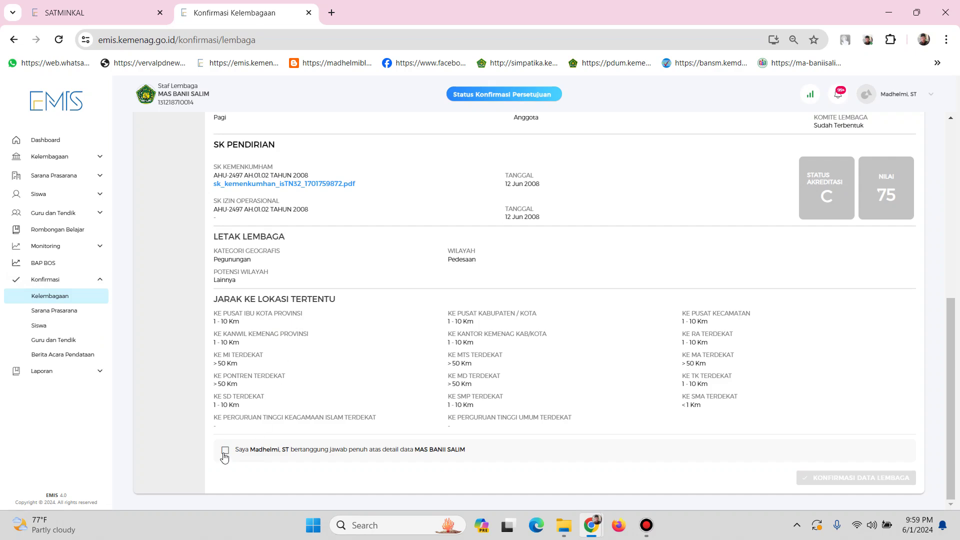
# Review the Sarana Prasarana, Siswa and Guru dan Tendik confirmation pages, and open the Berita Acara Pendataan confirmation page
pyautogui.click(49, 313)
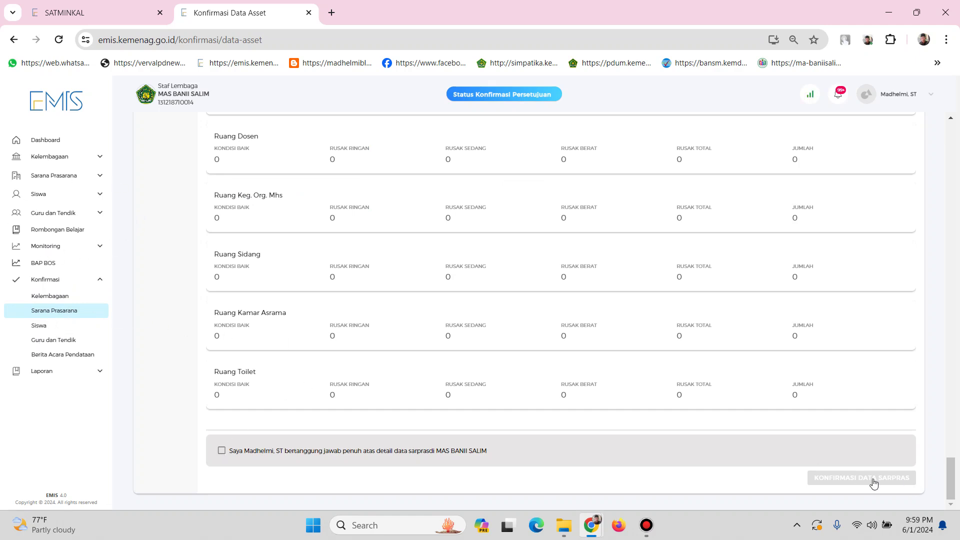
pyautogui.click(35, 327)
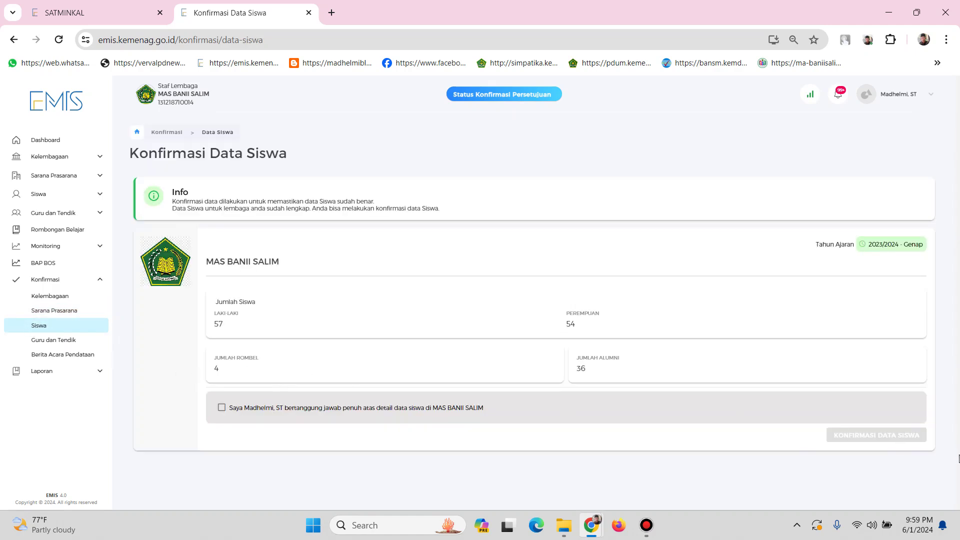
pyautogui.click(50, 340)
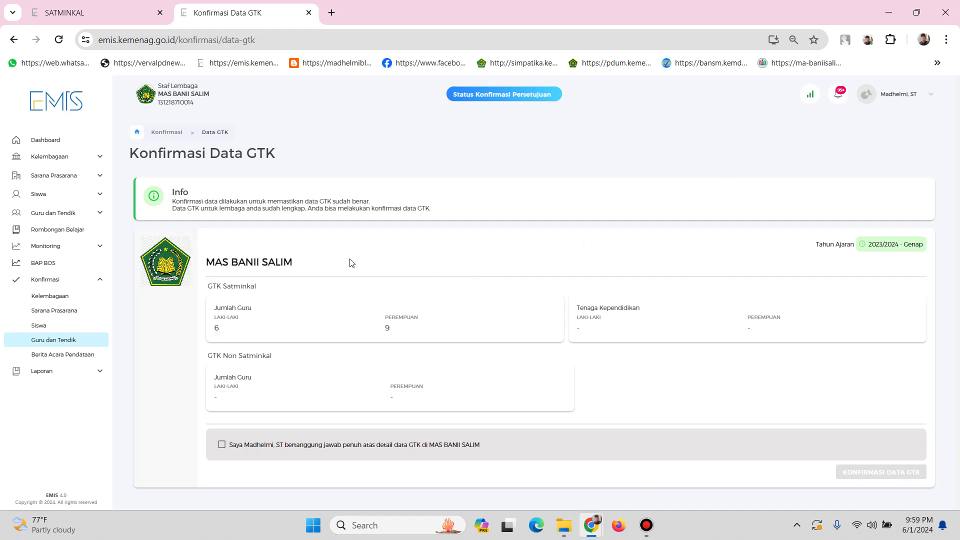
pyautogui.click(57, 361)
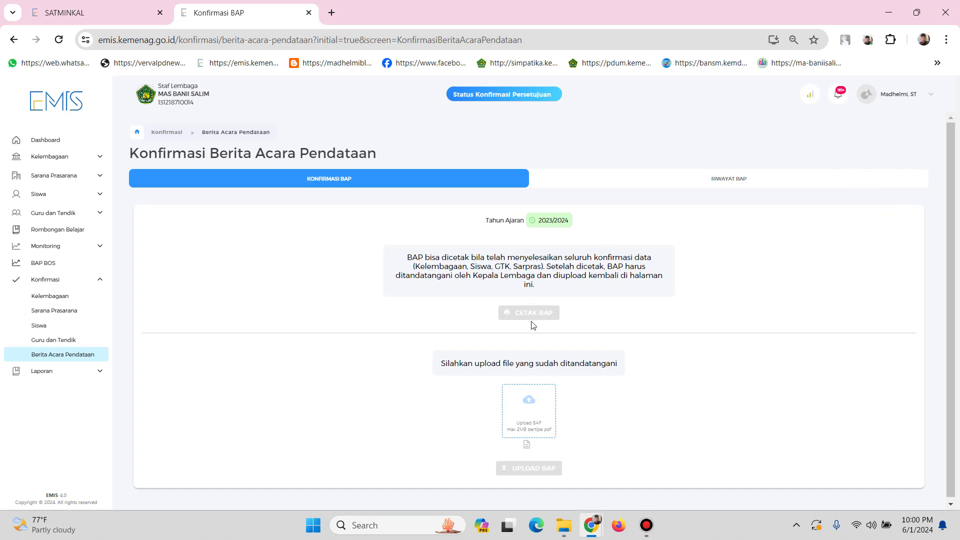
# Open the 2023/2024 Ganjil BAP PDF of MAS BANII SALIM from the Desktop folder
pyautogui.click(562, 528)
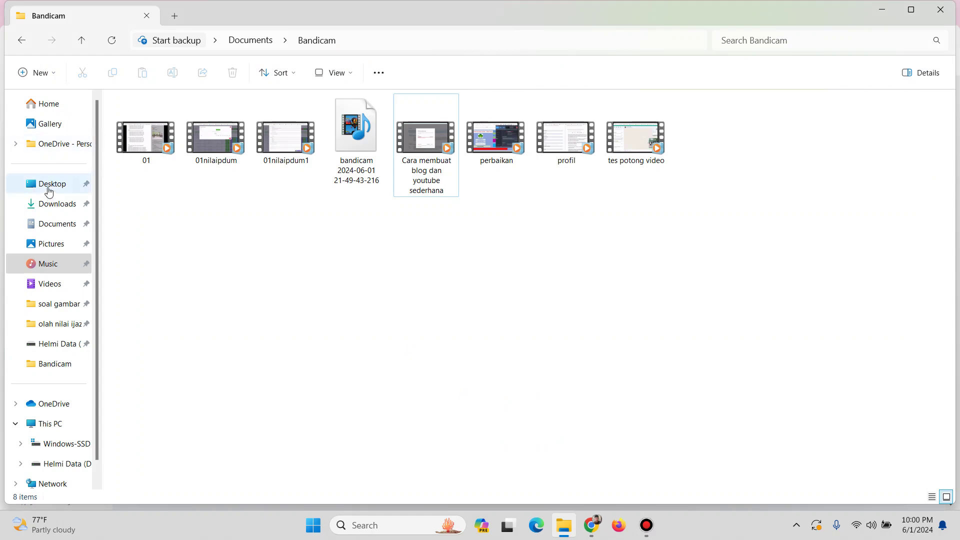
pyautogui.click(48, 193)
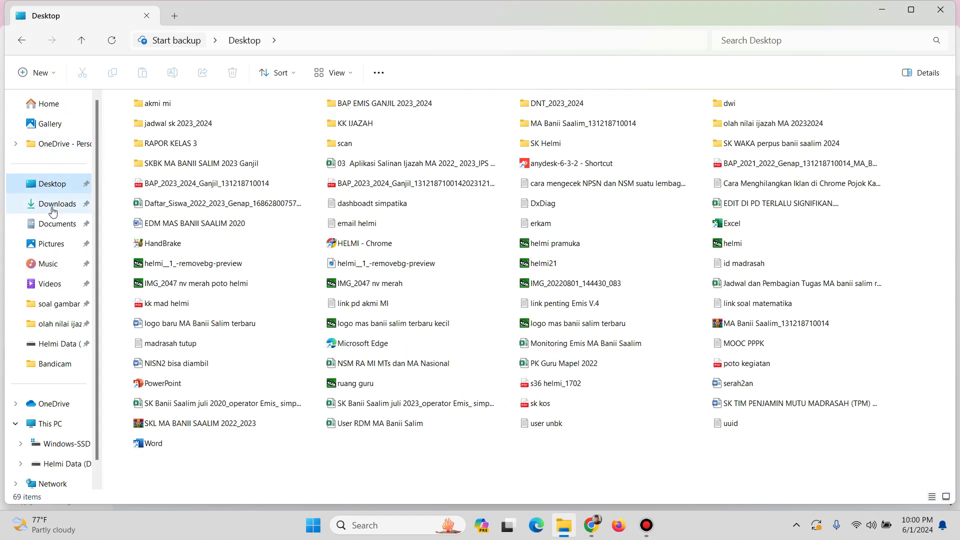
pyautogui.click(160, 188)
pyautogui.doubleClick(160, 187)
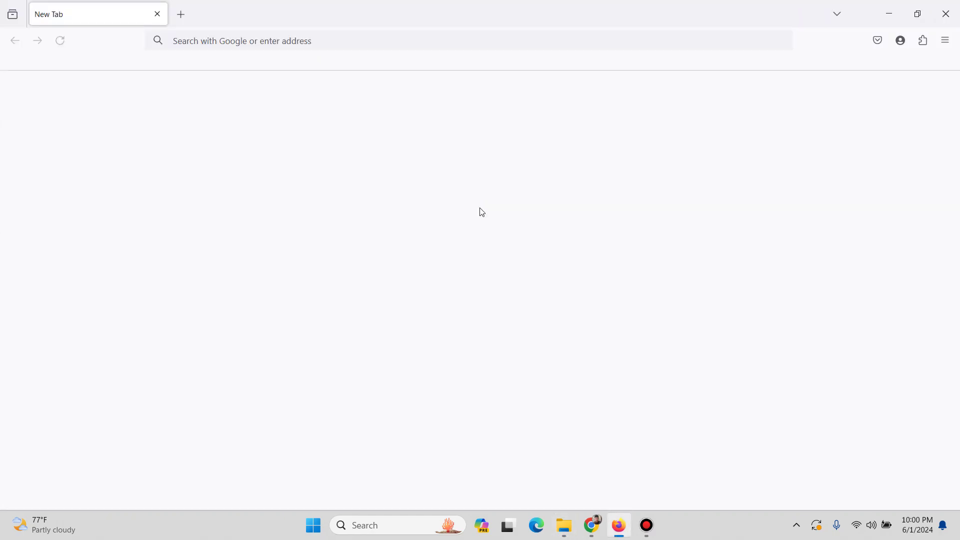
# Read the BAP document down to the headmaster's signature block and switch back to the Berita Acara Pendataan confirmation page in Chrome
pyautogui.scroll(-10, 517, 245)
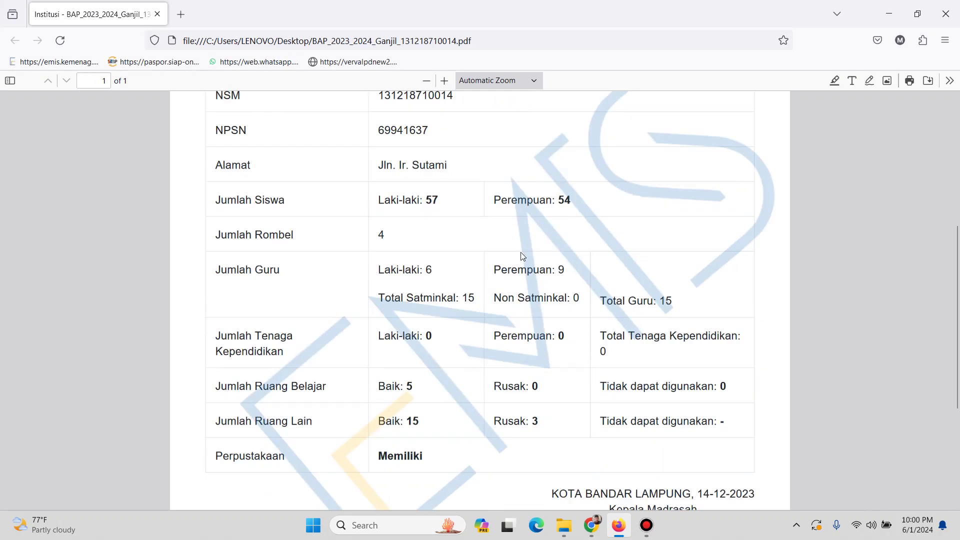
pyautogui.scroll(10, 521, 255)
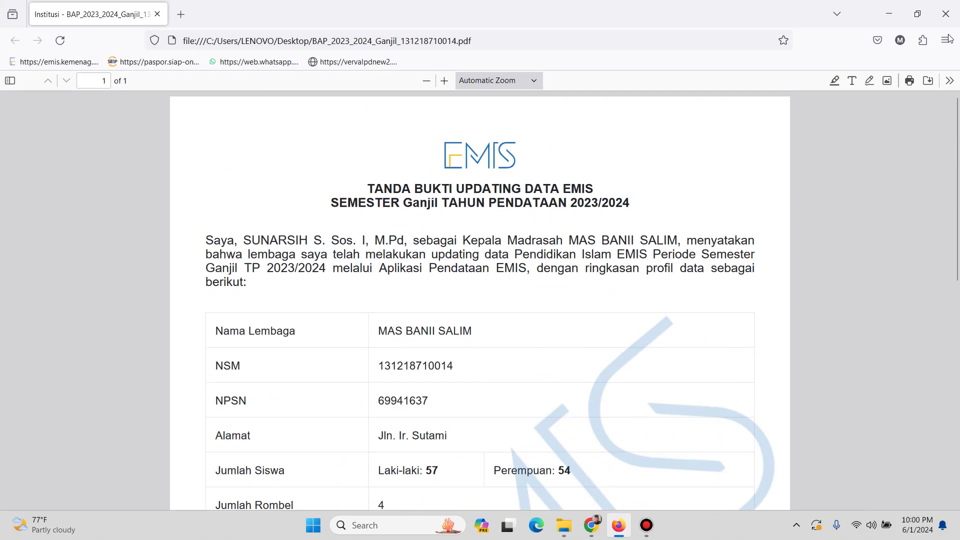
pyautogui.scroll(-10, 610, 320)
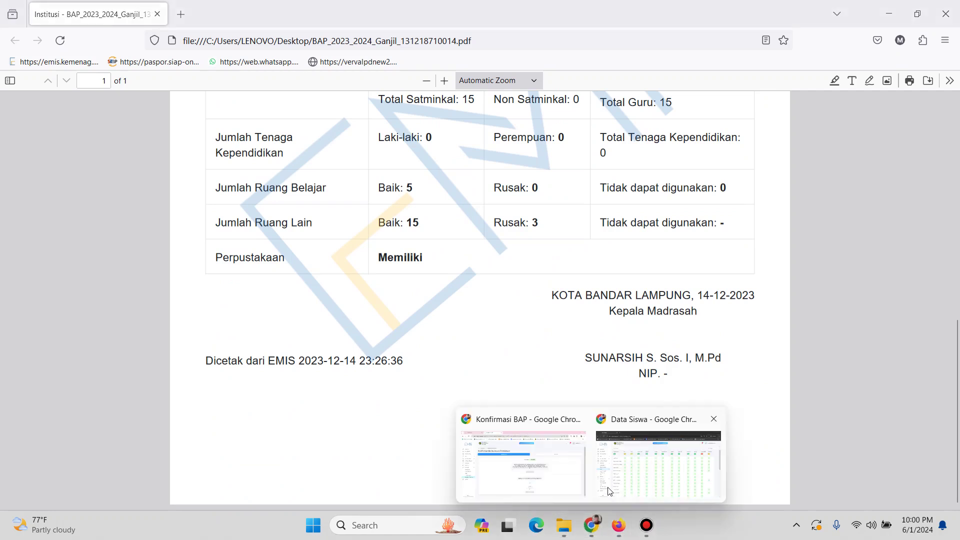
pyautogui.moveTo(590, 529)
pyautogui.click(579, 471)
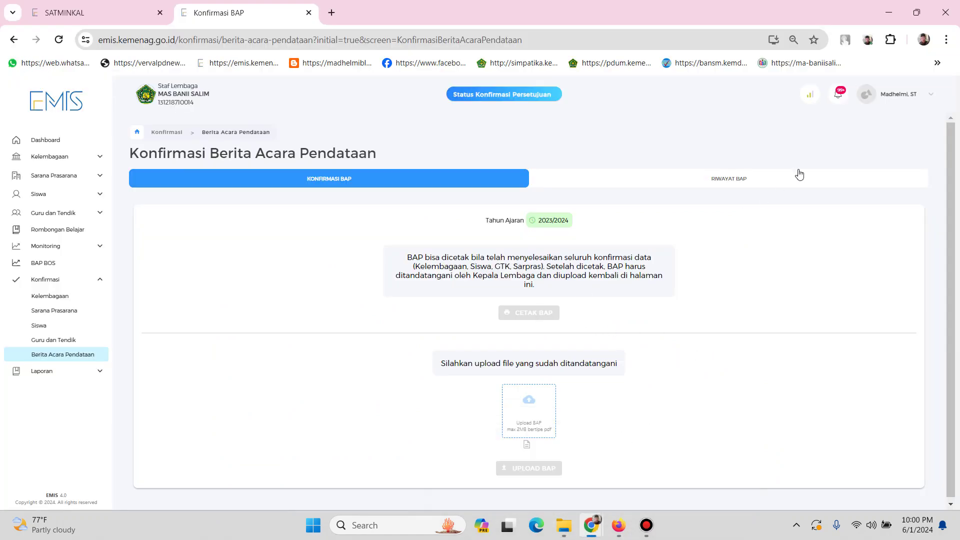